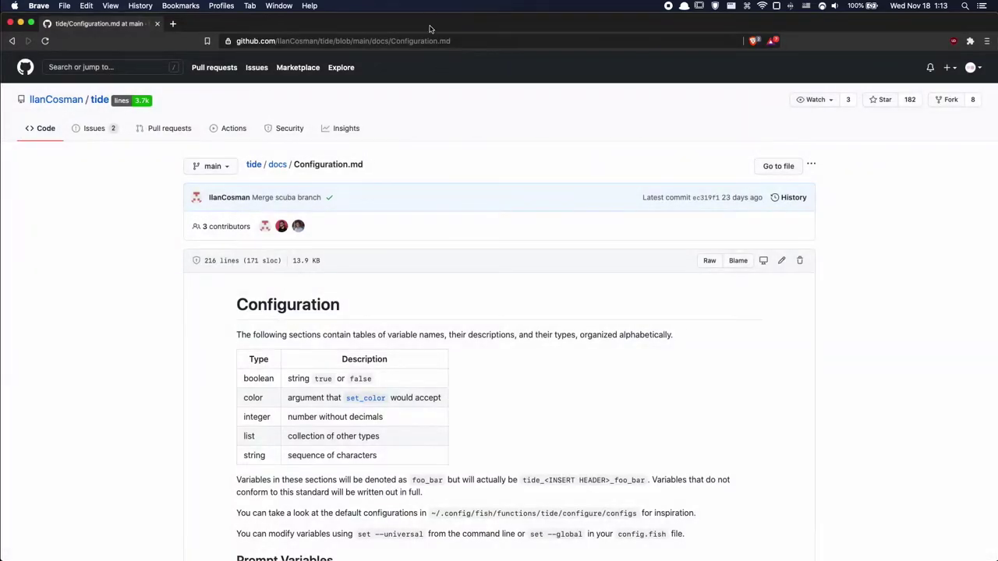
- Hide the browser and terminal windows and centre the Emacs window on the screen
key(super+h)
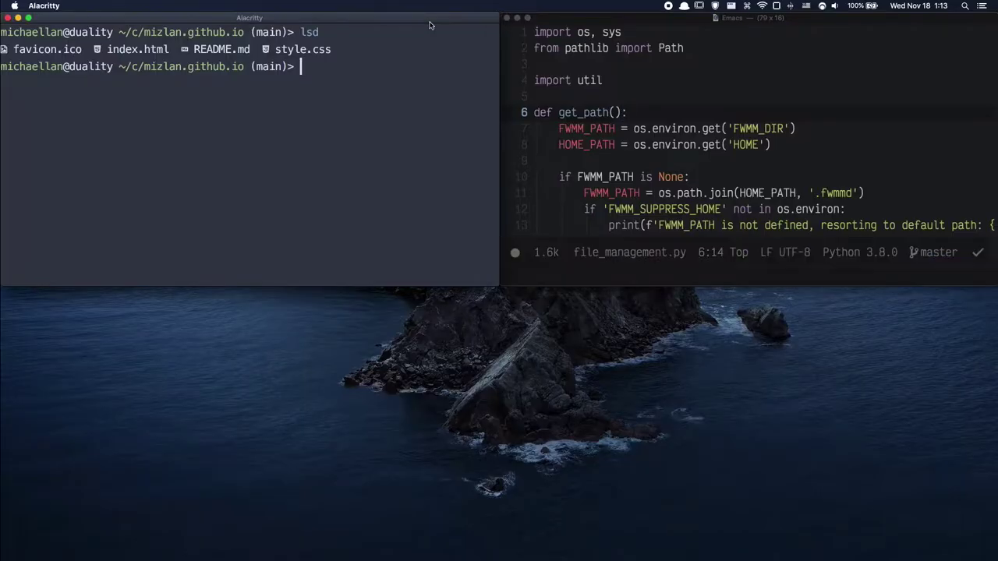
key(super+h)
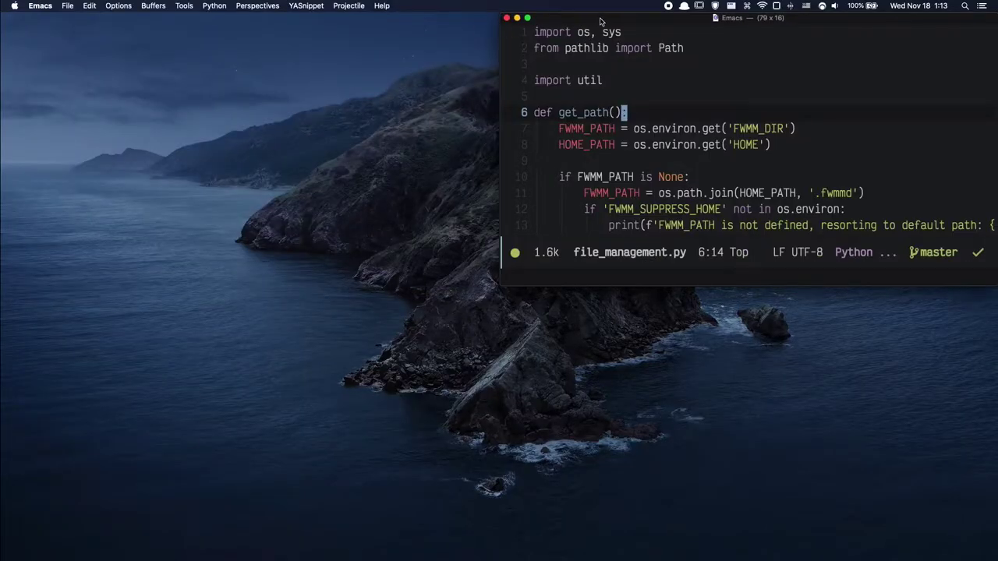
key(ctrl+alt+c)
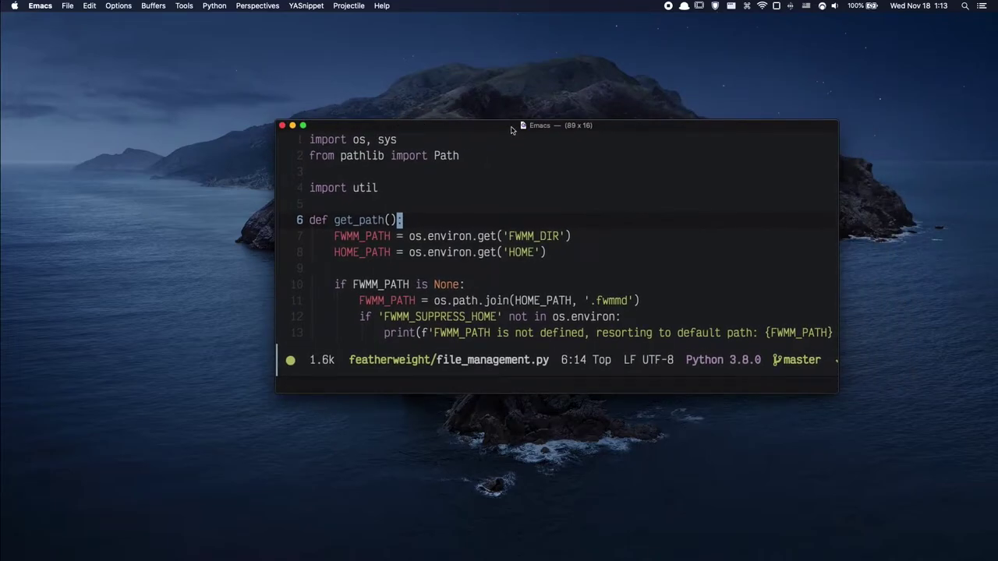
- Snap the Emacs window to the left half of the screen and the Alacritty terminal to the right half
drag(511, 129, 3, 35)
double_click(484, 9)
drag(214, 17, 3, 179)
key(super+Tab)
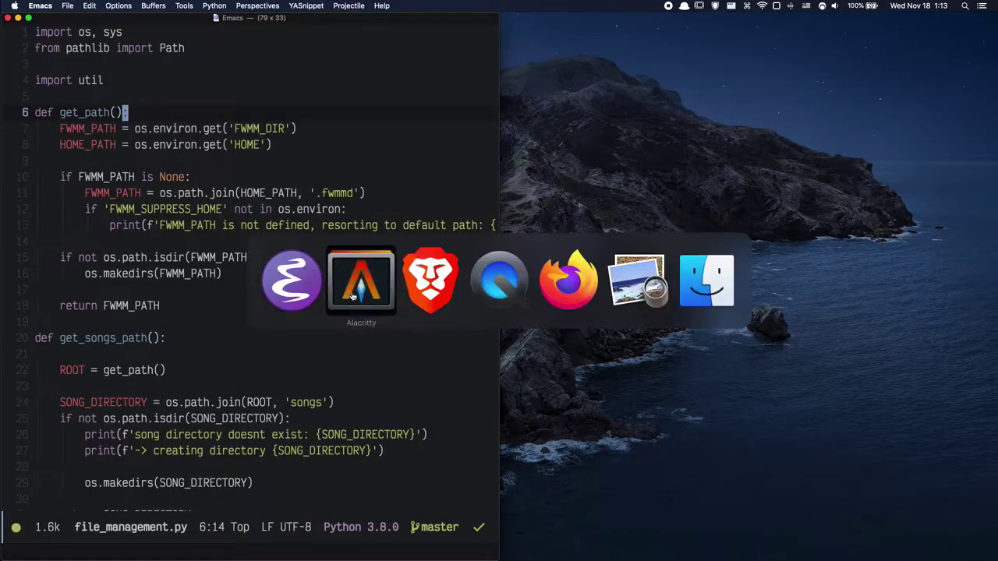
drag(273, 21, 986, 129)
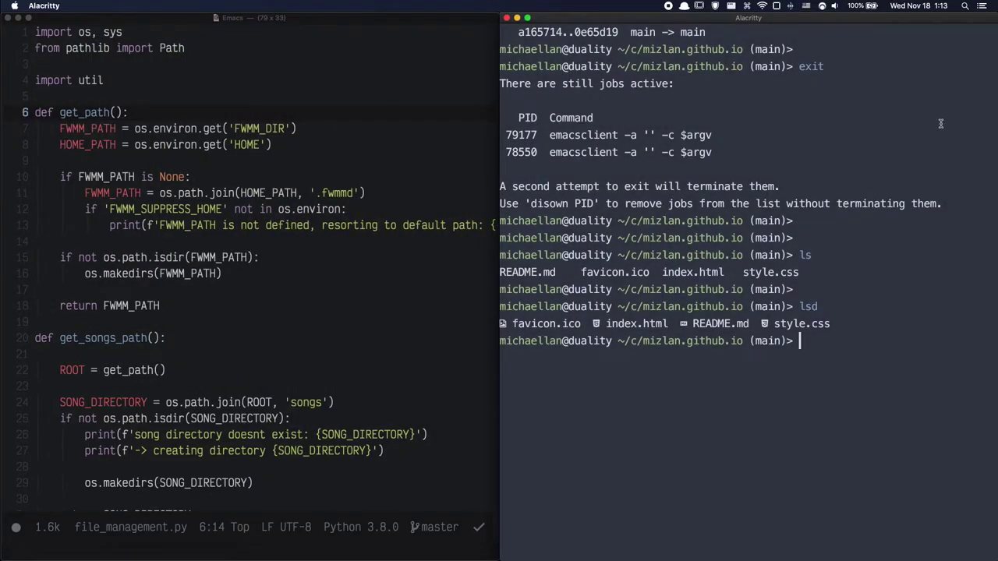
- Switch to Brave and tile the browser in the top-right quarter of the screen with the terminal in the bottom-right quarter
key(super+Tab)
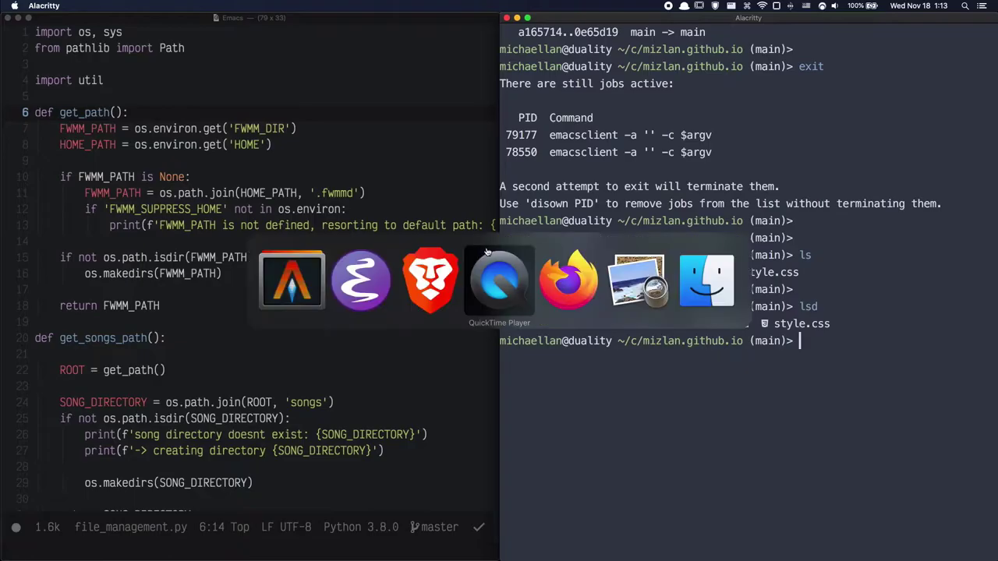
click(430, 280)
key(ctrl+alt+Up)
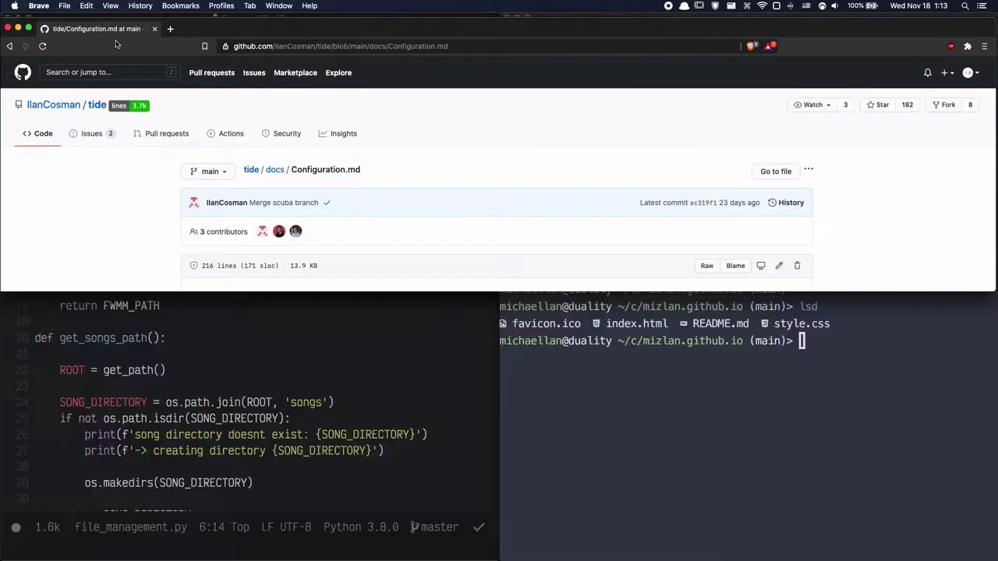
key(ctrl+alt+Right)
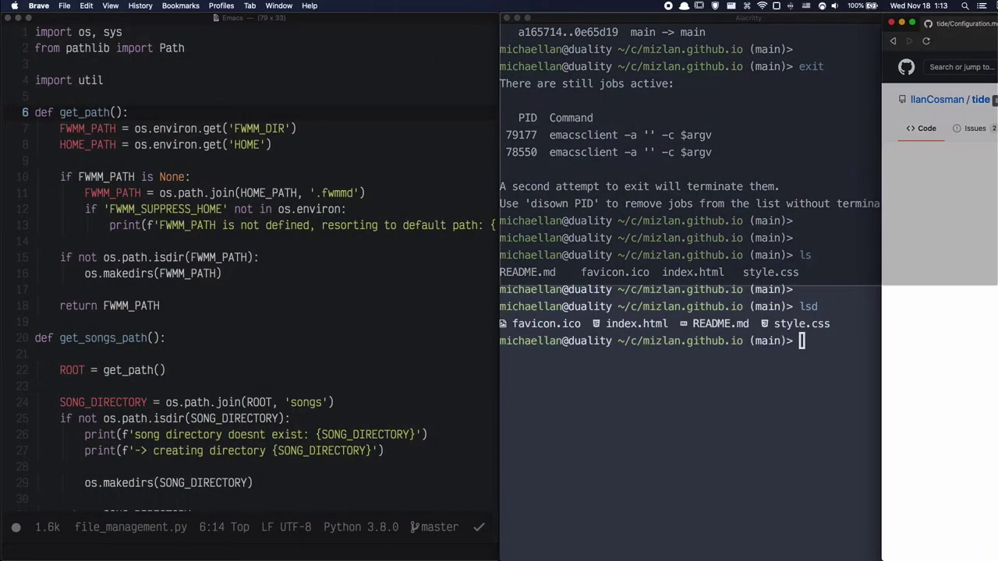
click(818, 344)
drag(748, 19, 997, 560)
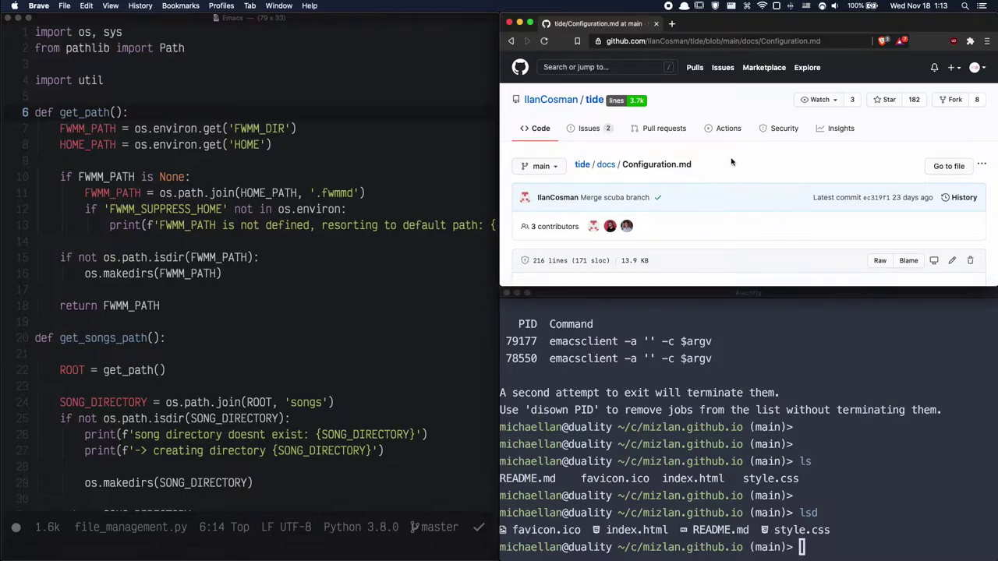
- Dismiss the browser and terminal windows, leaving only Emacs on the desktop
key(super+w)
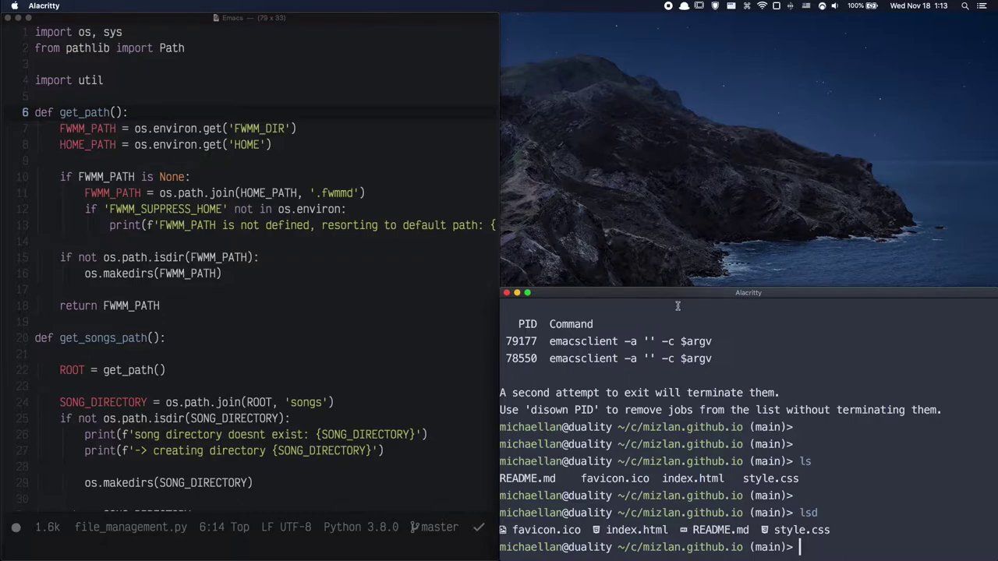
key(super+w)
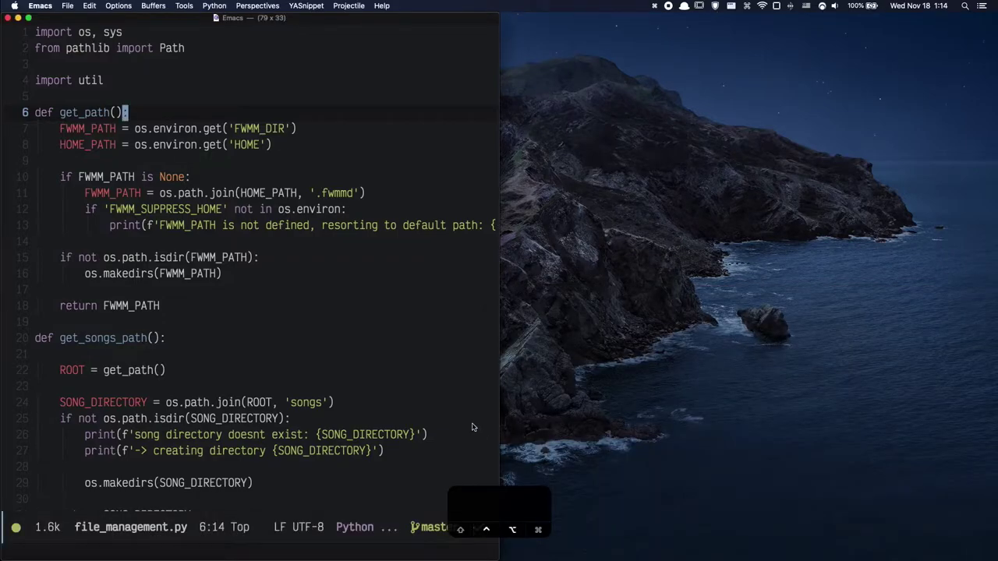
- Resize the Emacs window to the right half, left half and full screen area, and place it in each corner quarter
key(ctrl+alt+Right)
key(ctrl+alt+Left)
key(ctrl+alt+Return)
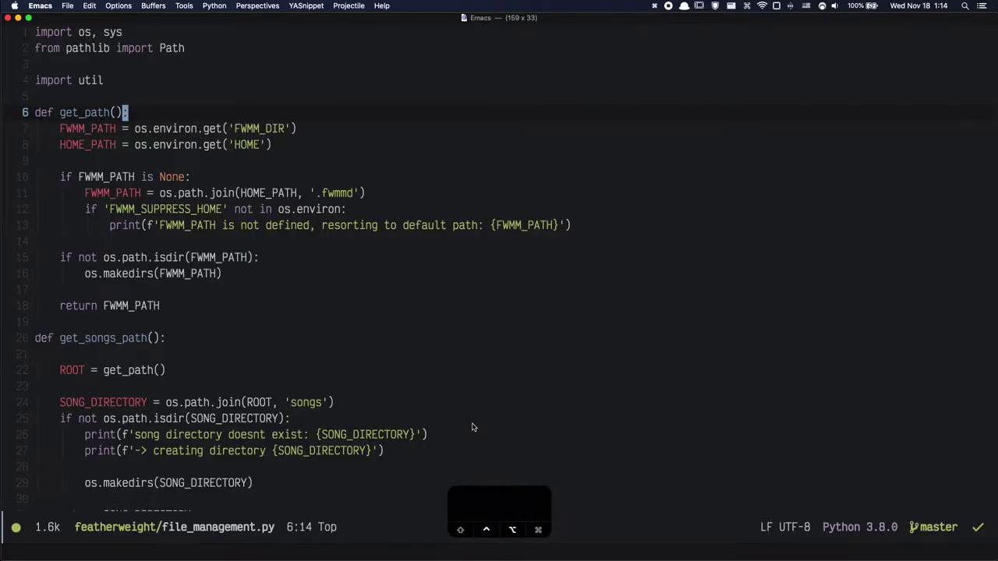
key(ctrl+alt+i)
key(ctrl+alt+u)
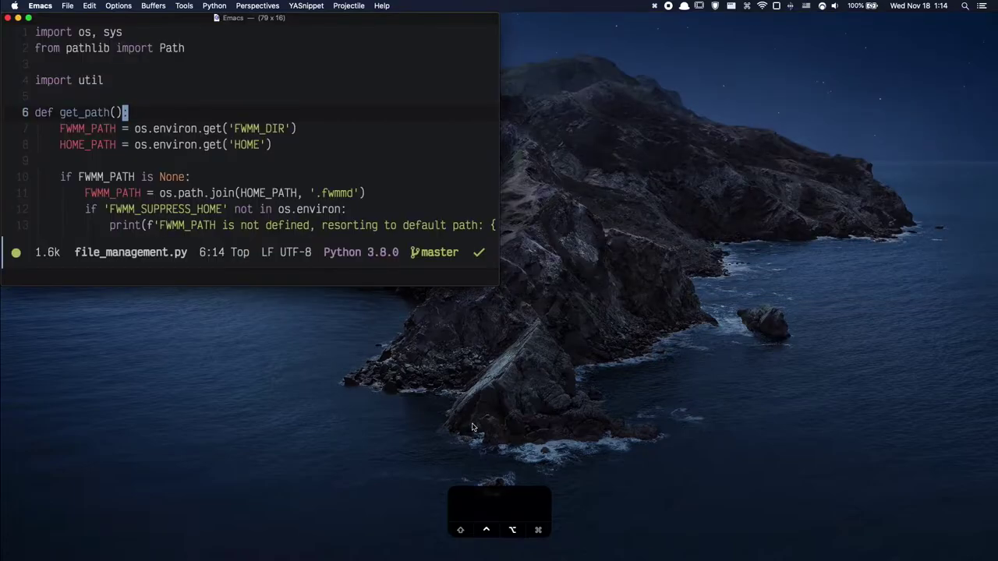
key(ctrl+alt+j)
key(ctrl+alt+k)
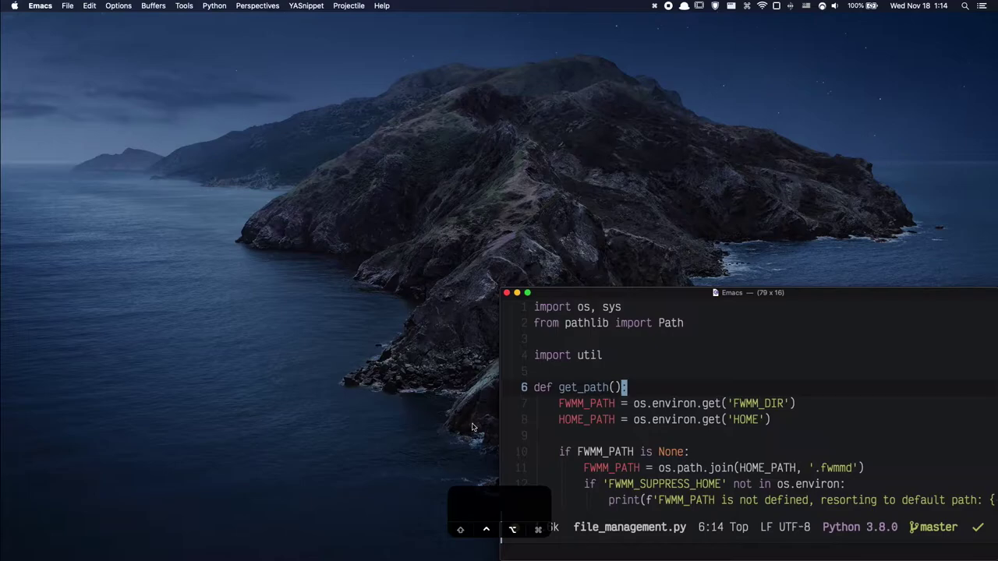
- Maximize the Emacs window, centre it at quarter size, and set it to the almost-maximized size
key(ctrl+alt+Return)
key(ctrl+alt+o)
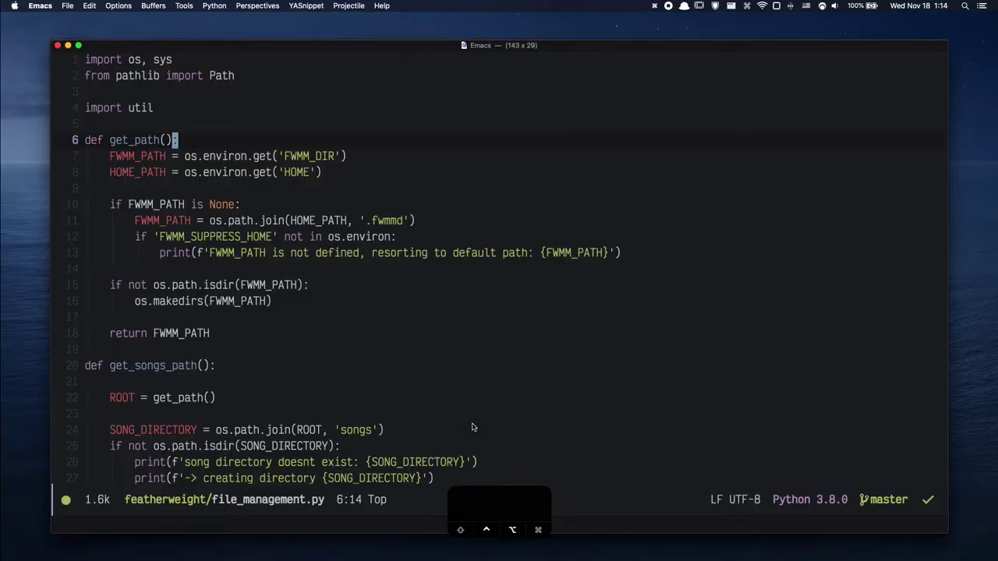
key(ctrl+alt+i)
key(ctrl+alt+c)
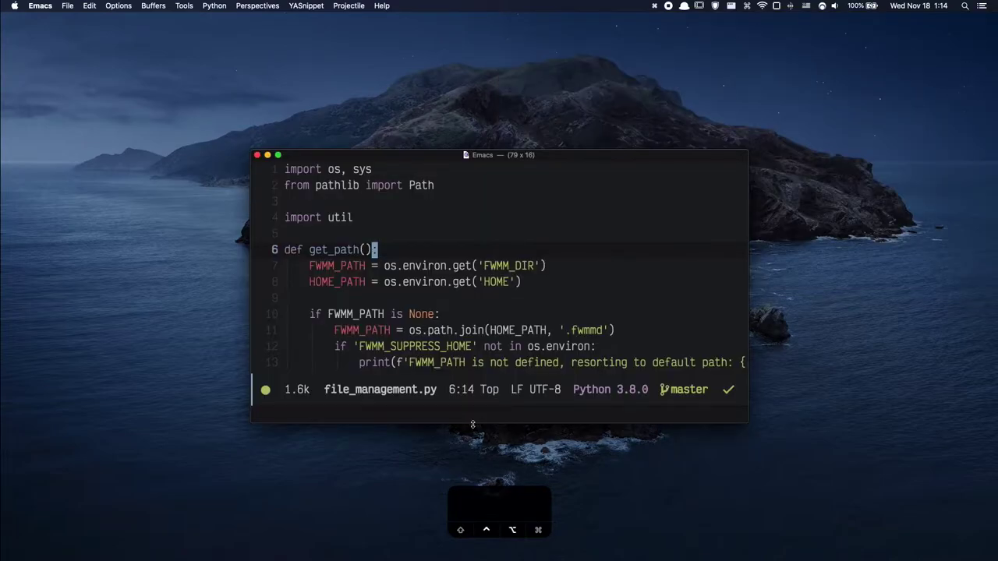
key(ctrl+alt+o)
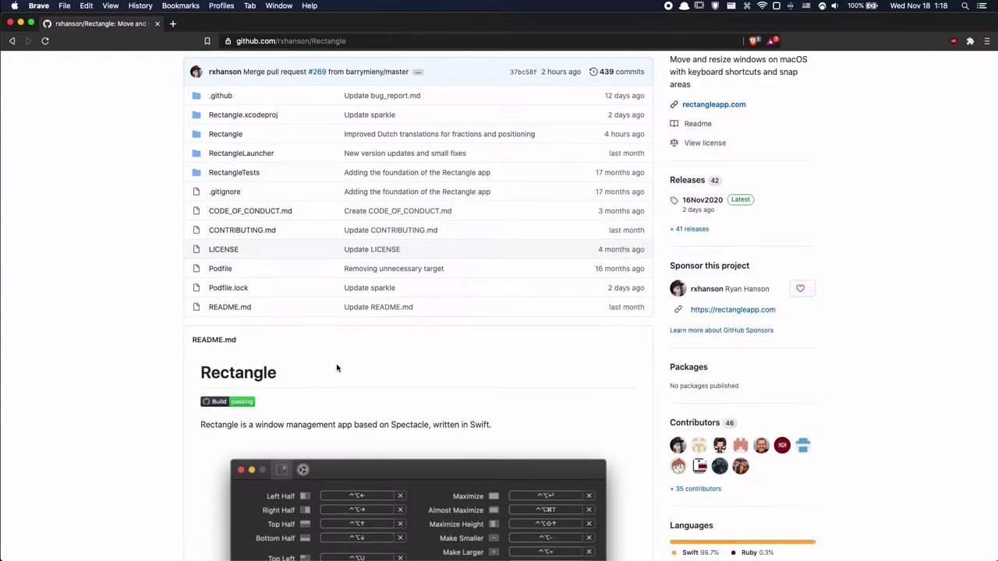
- Open the rectangleapp.com link from the Rectangle README's Installation section in a new tab and view that page
scroll(343, 366, down, 2)
scroll(350, 364, down, 6)
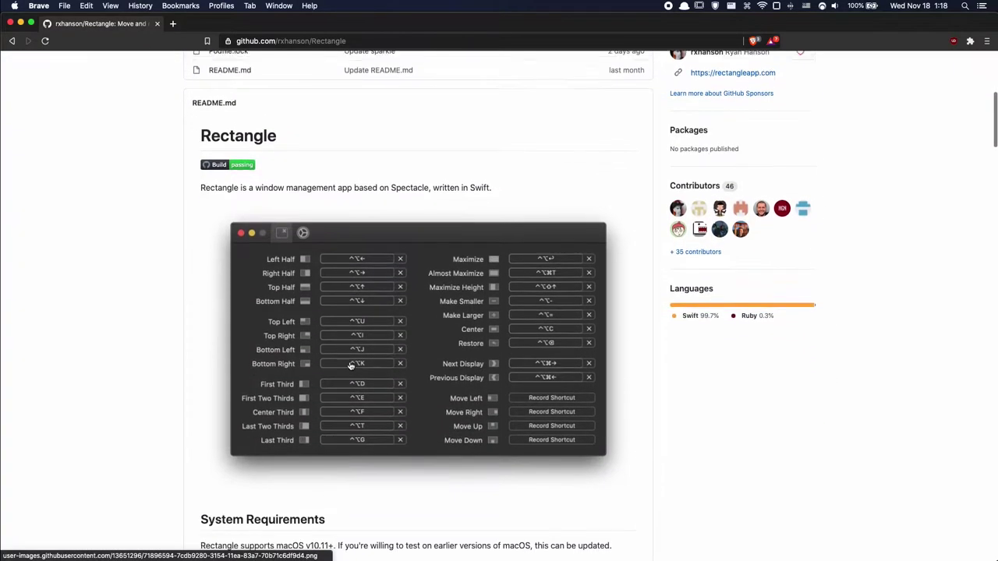
scroll(350, 364, down, 3)
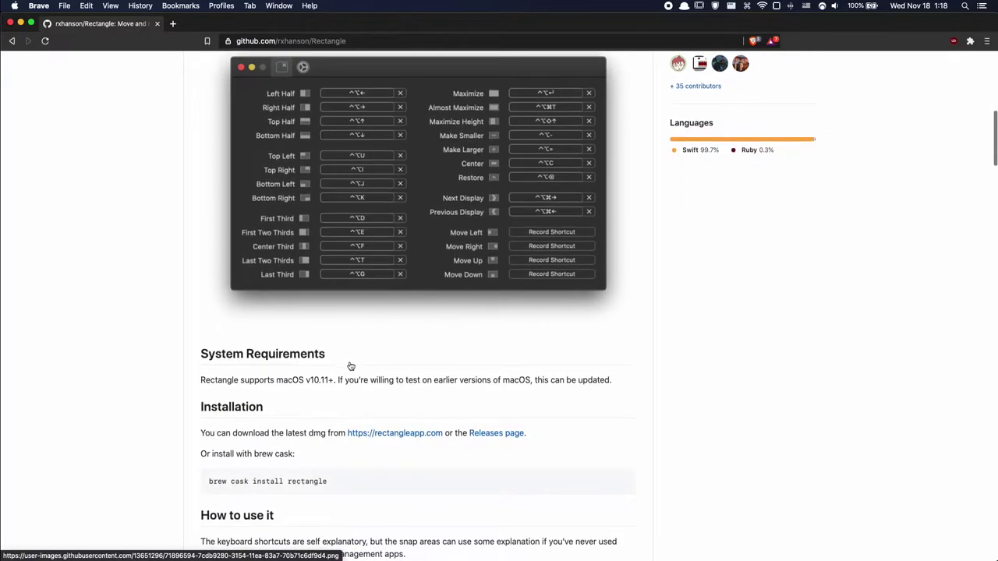
scroll(350, 364, down, 1)
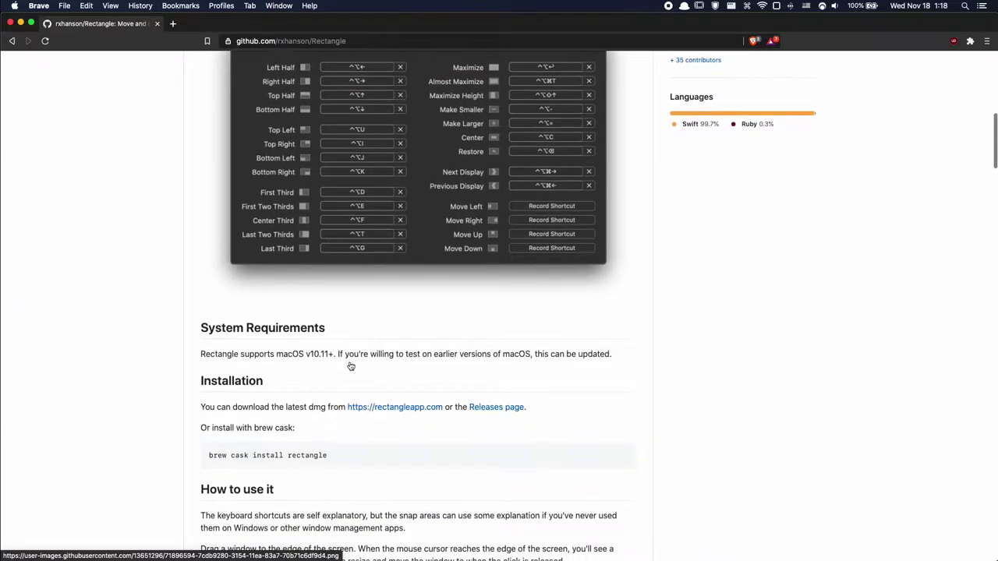
scroll(350, 364, down, 2)
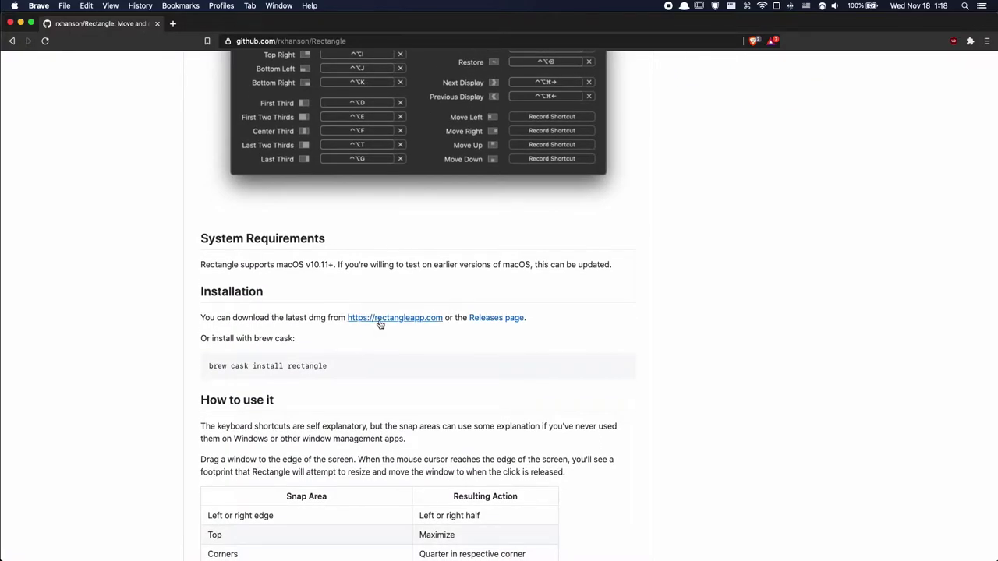
super+click(379, 321)
click(231, 26)
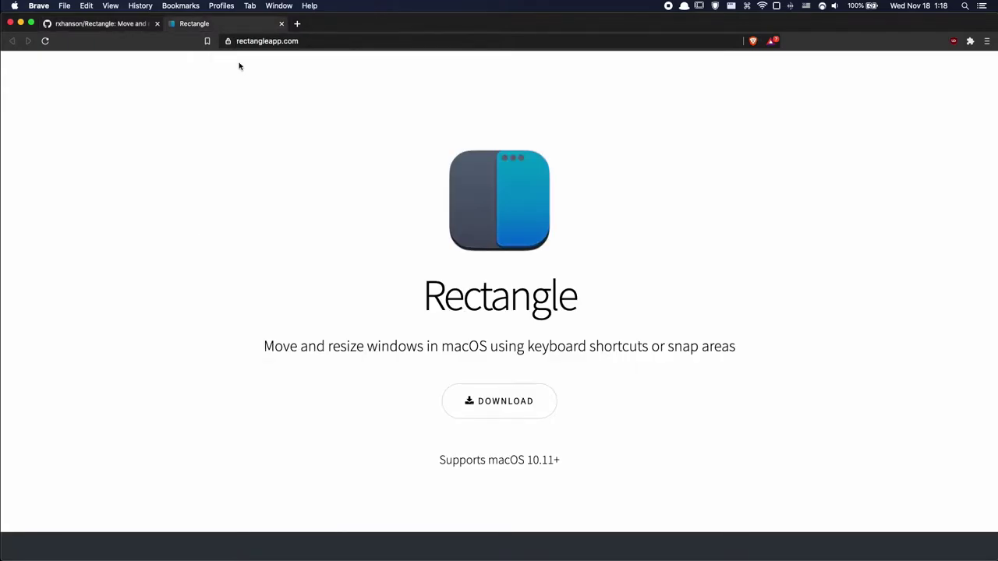
- Return to the Rectangle GitHub page and copy the "brew cask install rectangle" command
click(101, 23)
drag(333, 368, 197, 366)
key(super+c)
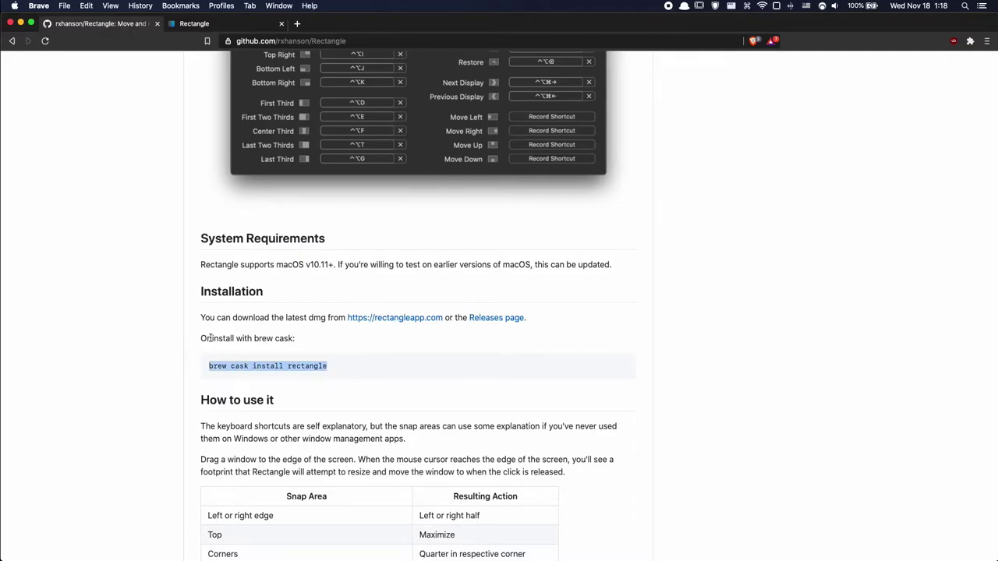
- Switch to Alacritty, run "brew cask install rectangle", and clear the terminal
key(super+Tab)
key(super+Tab)
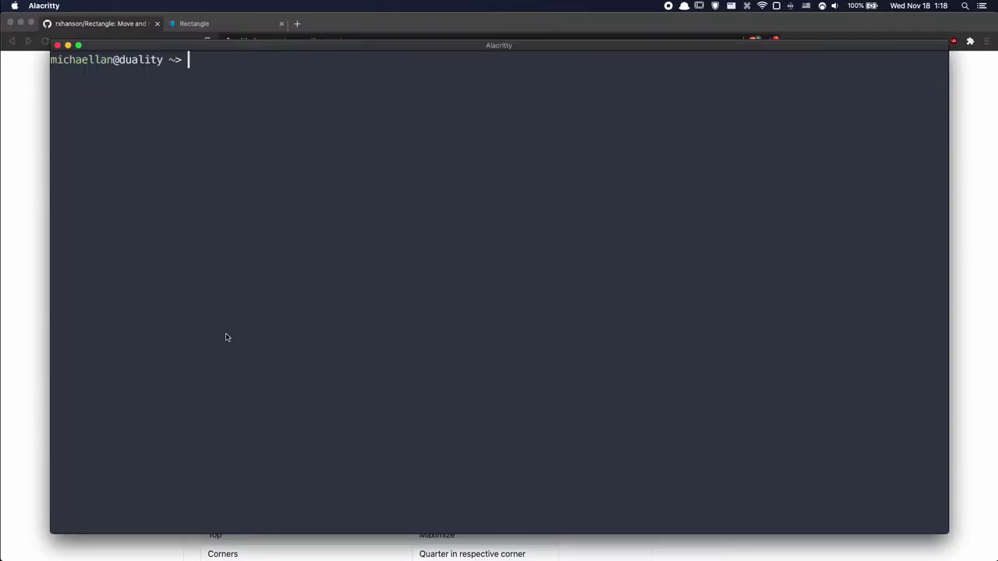
key(super+v)
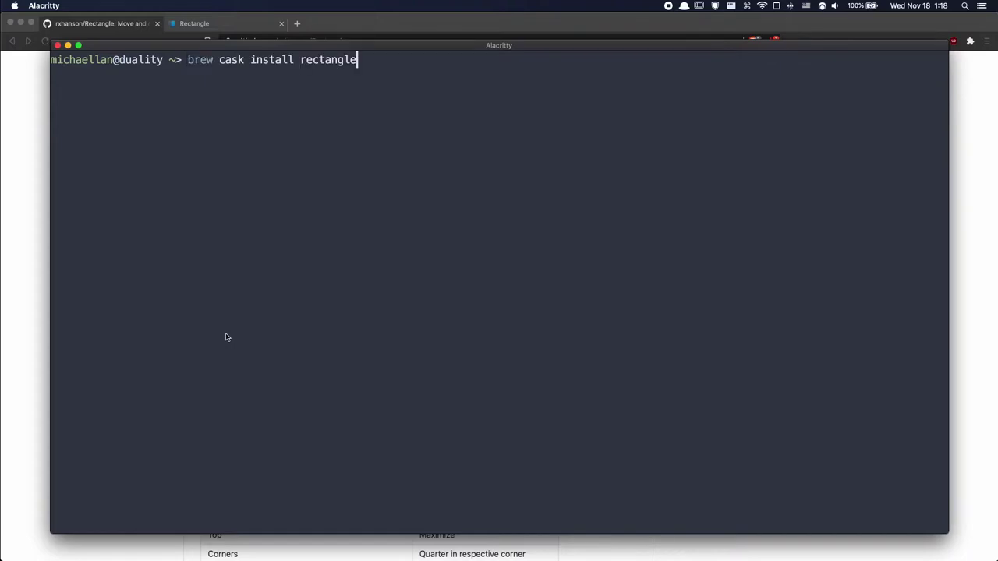
key(Return)
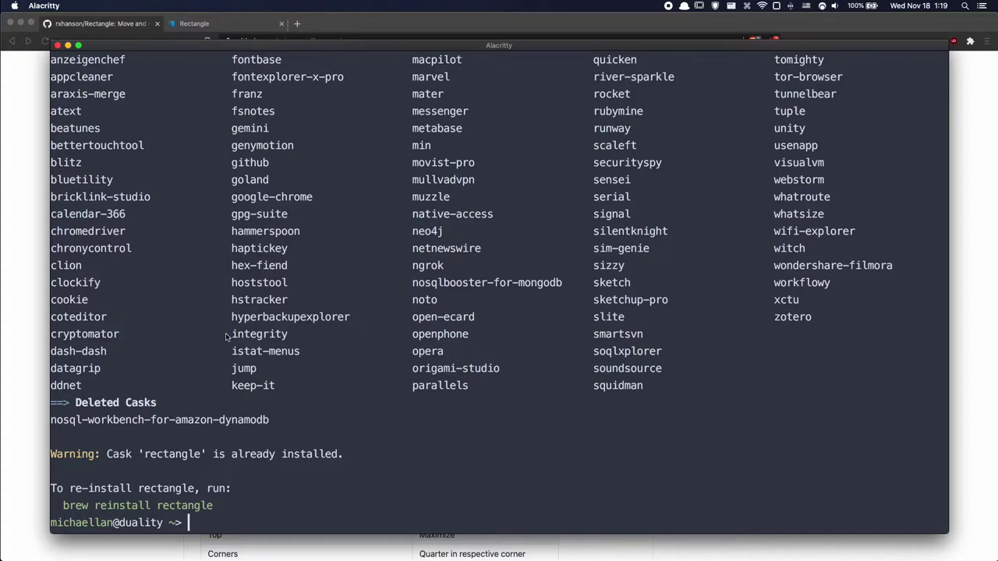
key(ctrl+l)
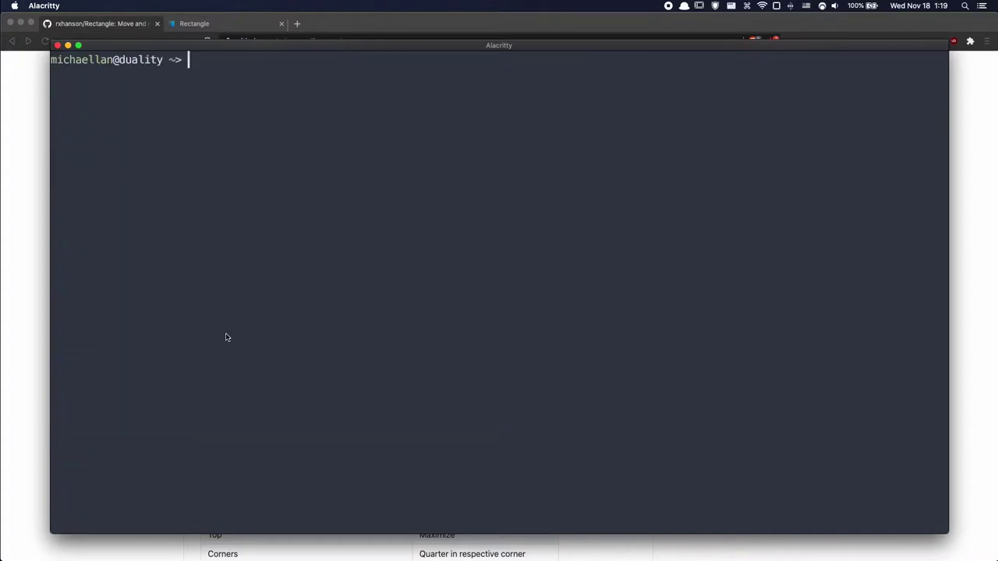
- Switch back to Brave and examine the Rectangle README's snap areas, terminal commands and troubleshooting sections
click(32, 276)
scroll(196, 342, down, 10)
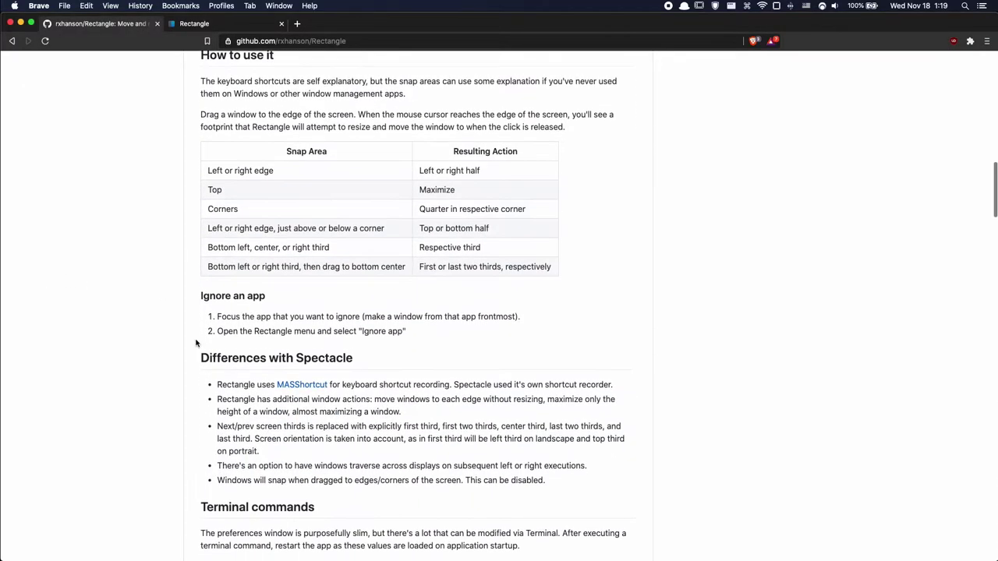
scroll(197, 342, down, 5)
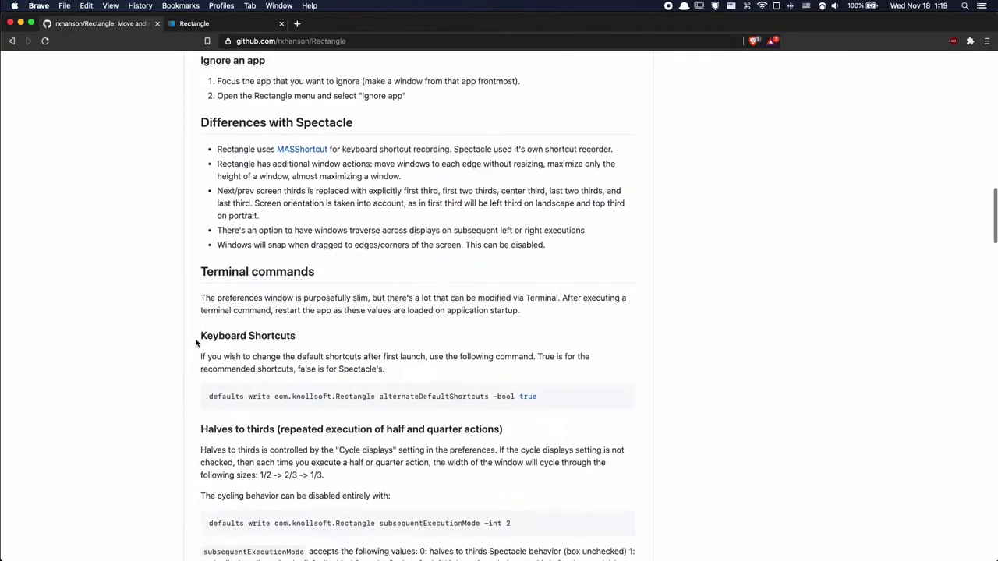
scroll(197, 342, down, 10)
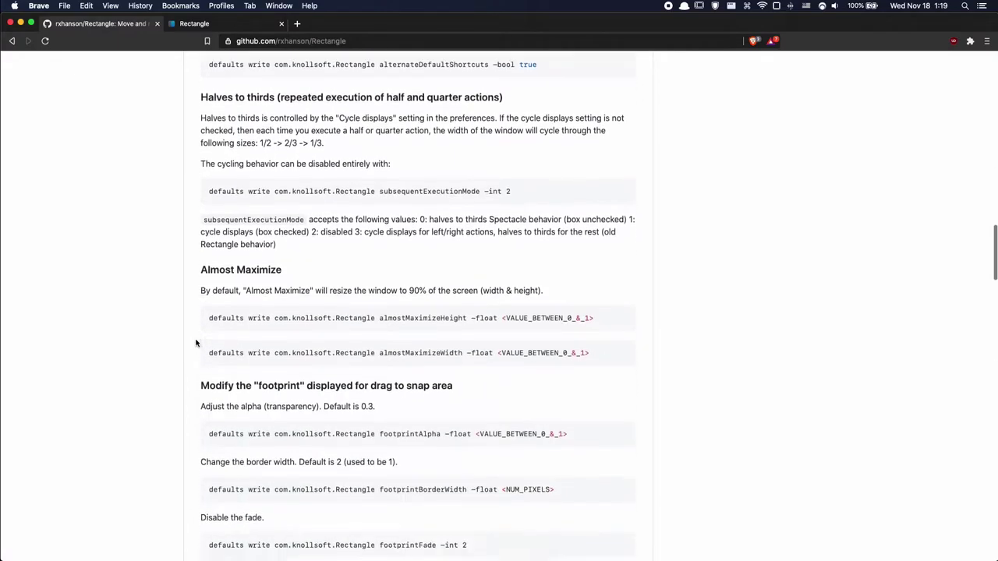
scroll(196, 343, down, 7)
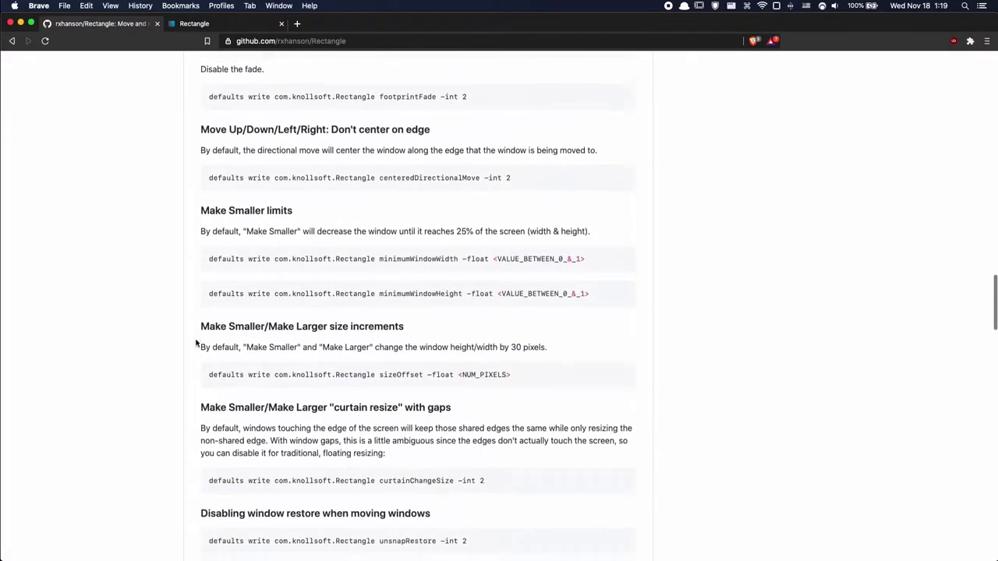
scroll(195, 343, down, 4)
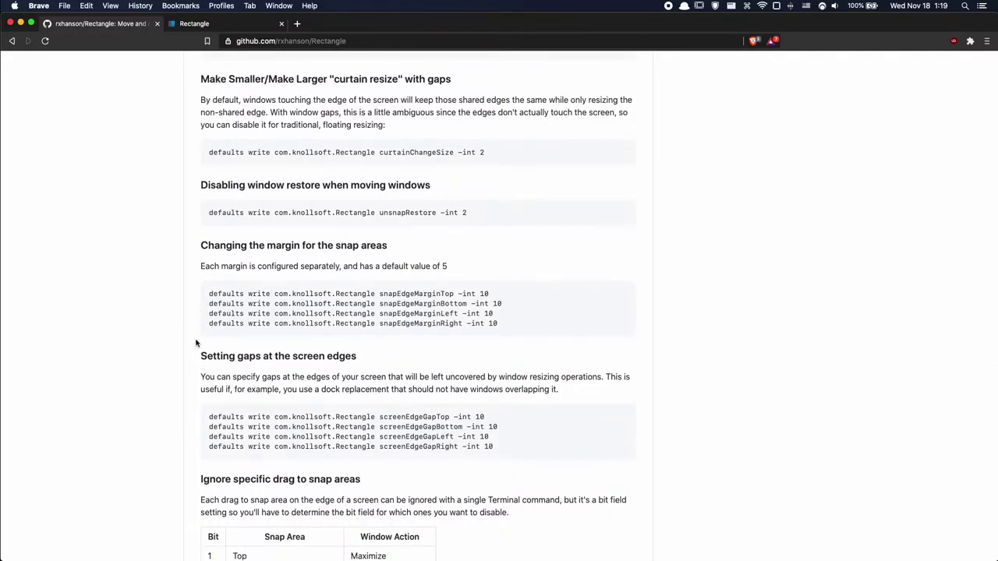
scroll(196, 343, up, 2)
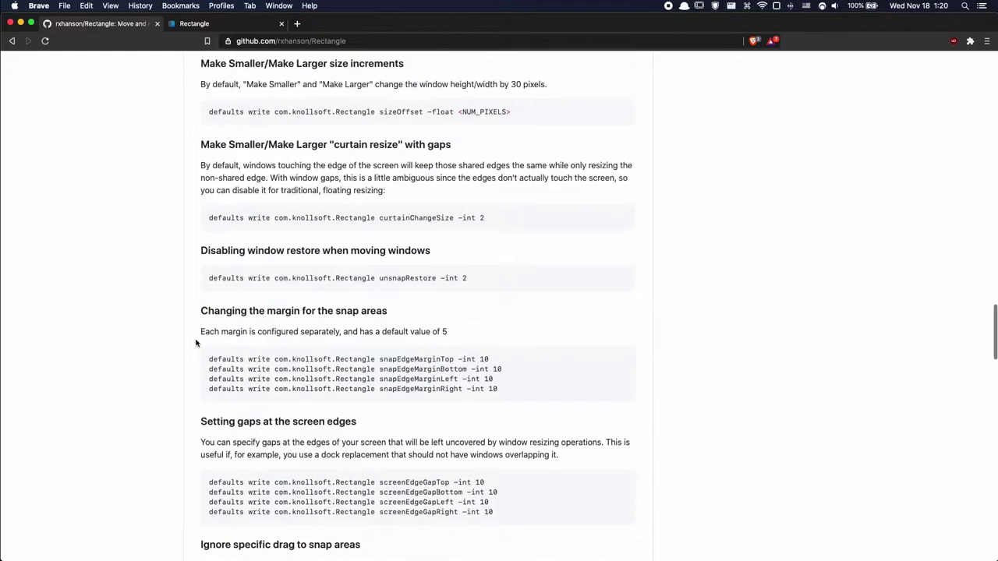
scroll(195, 343, up, 3)
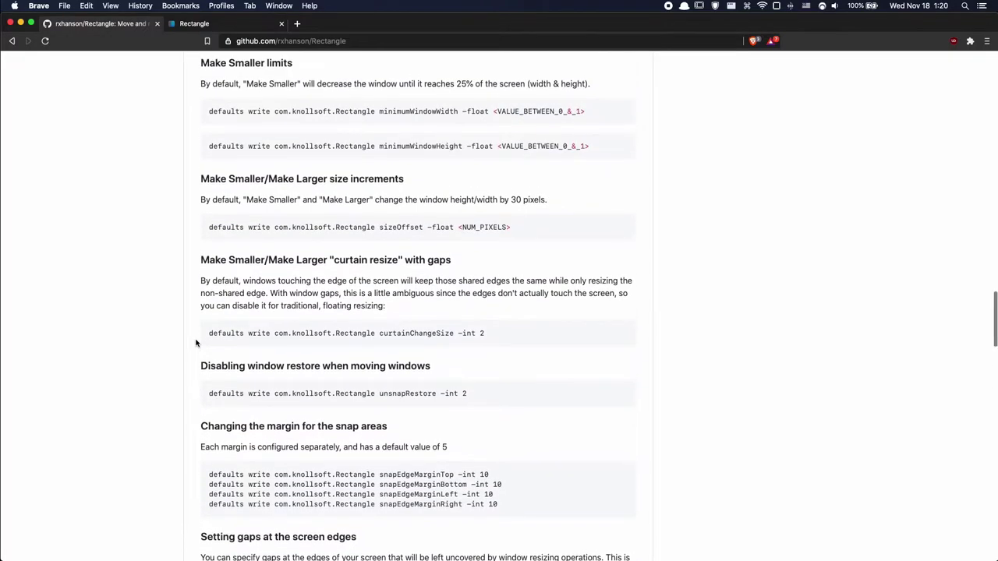
scroll(196, 343, down, 14)
scroll(195, 343, down, 17)
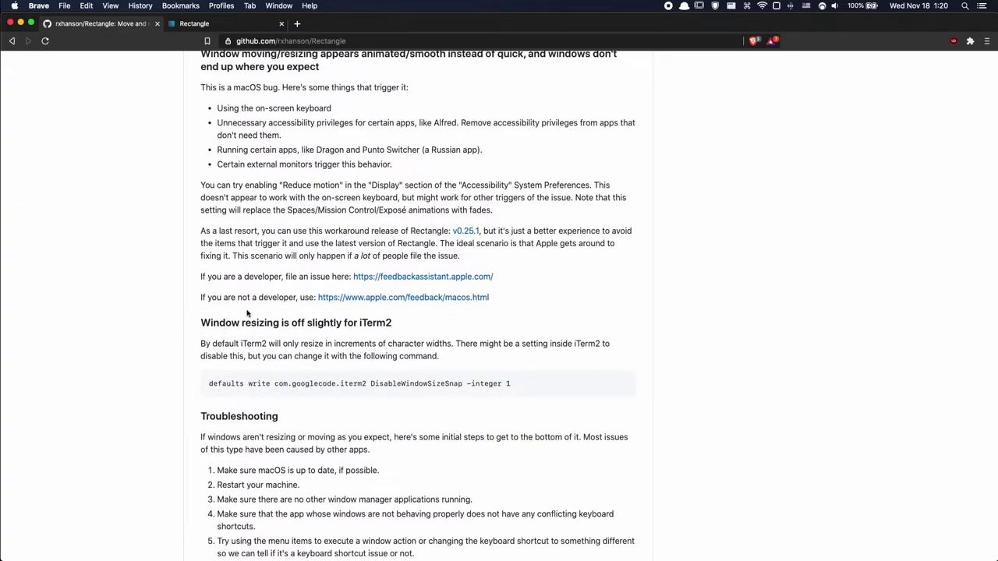
- Open Rectangle's preferences, dismiss the software update offer, and centre the preferences window on the screen
click(731, 6)
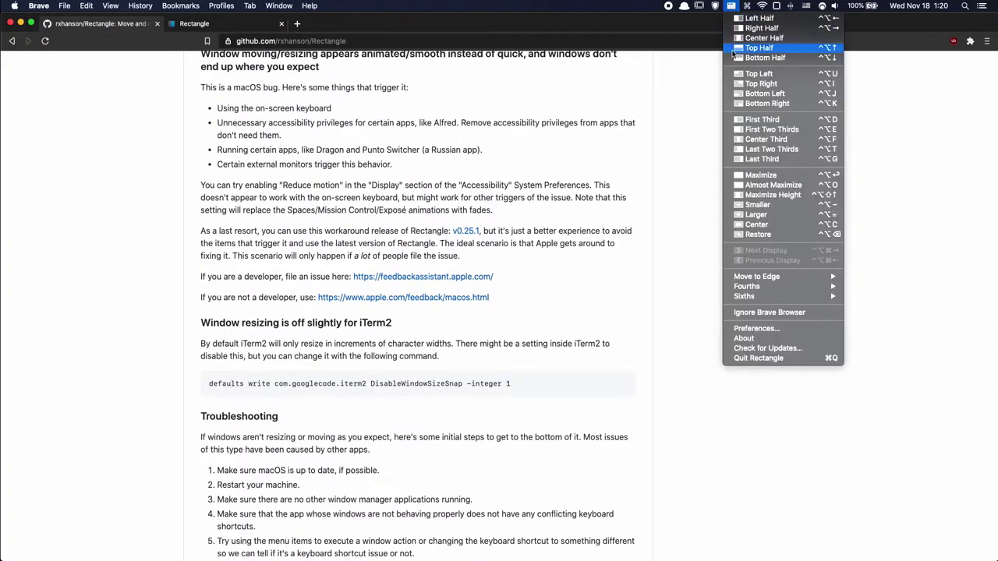
click(753, 328)
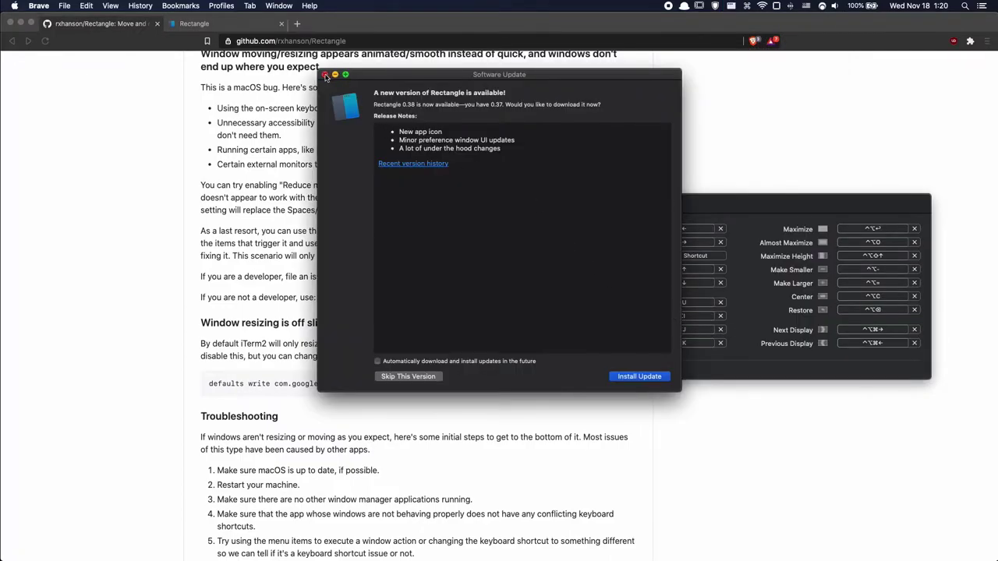
click(325, 75)
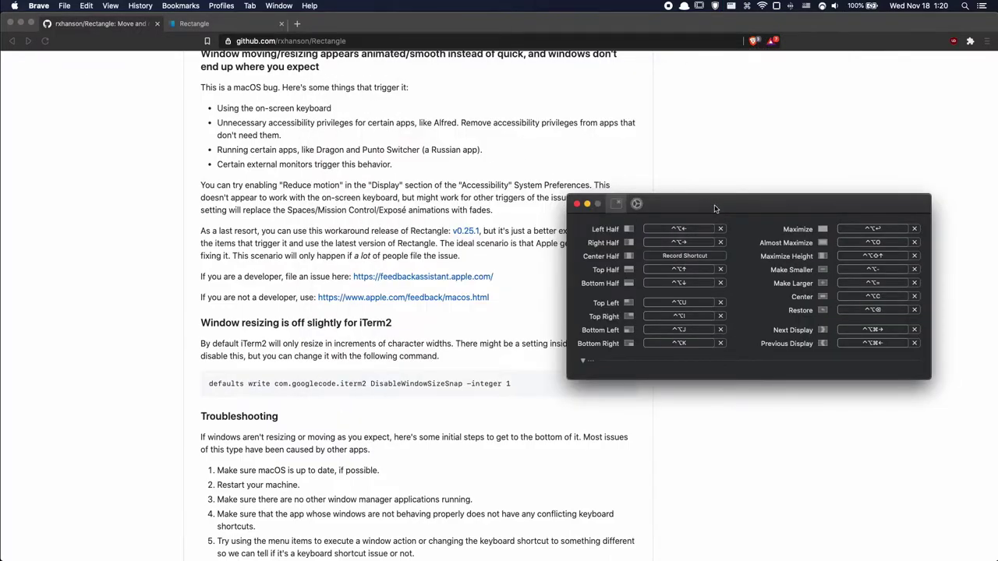
key(ctrl+alt+c)
- Set the gaps between windows to 5 px in Rectangle's general settings and return to the browser
click(387, 204)
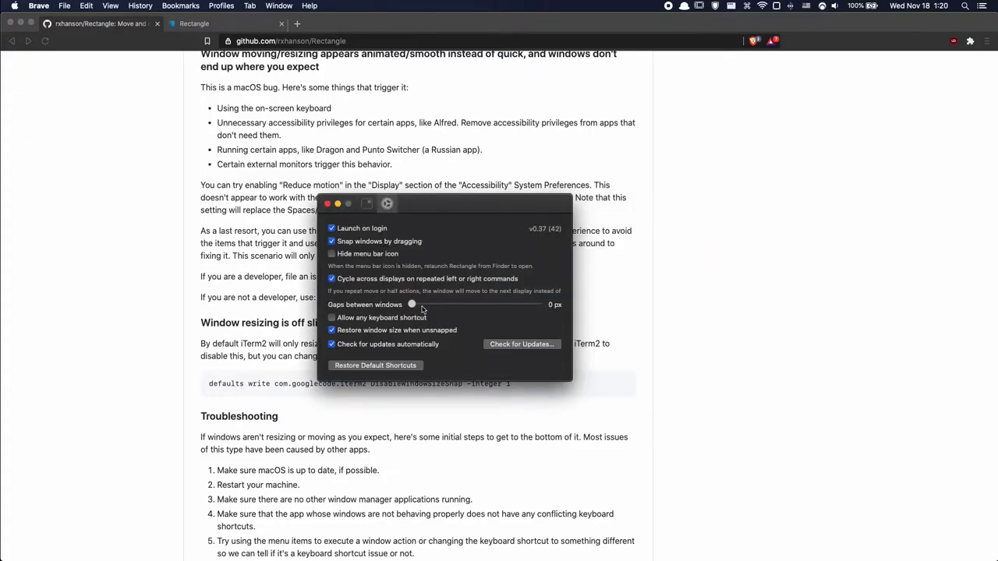
drag(412, 306, 420, 307)
click(583, 176)
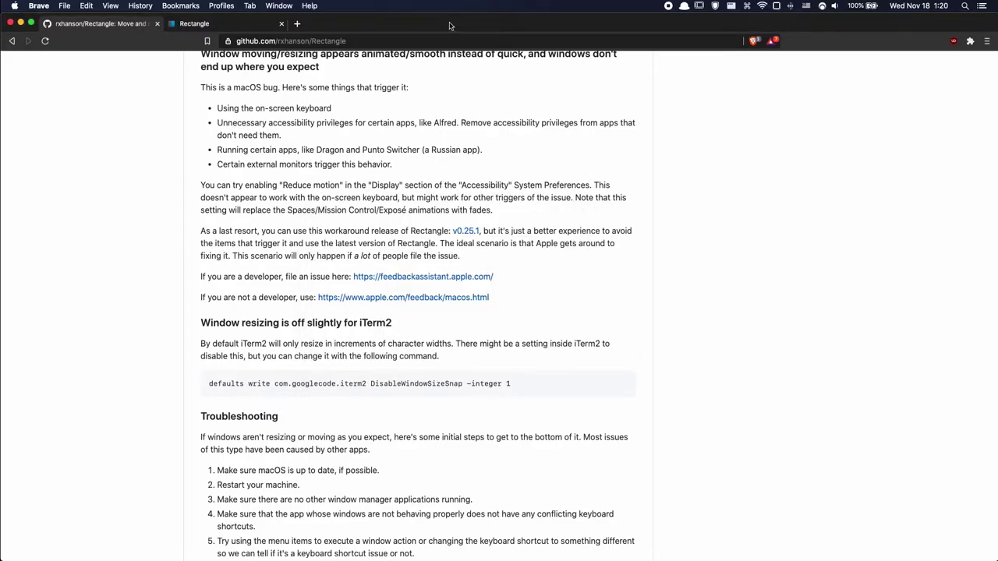
- Snap the Brave window to the right half of the screen and the Alacritty window to the top half
key(ctrl+alt+g)
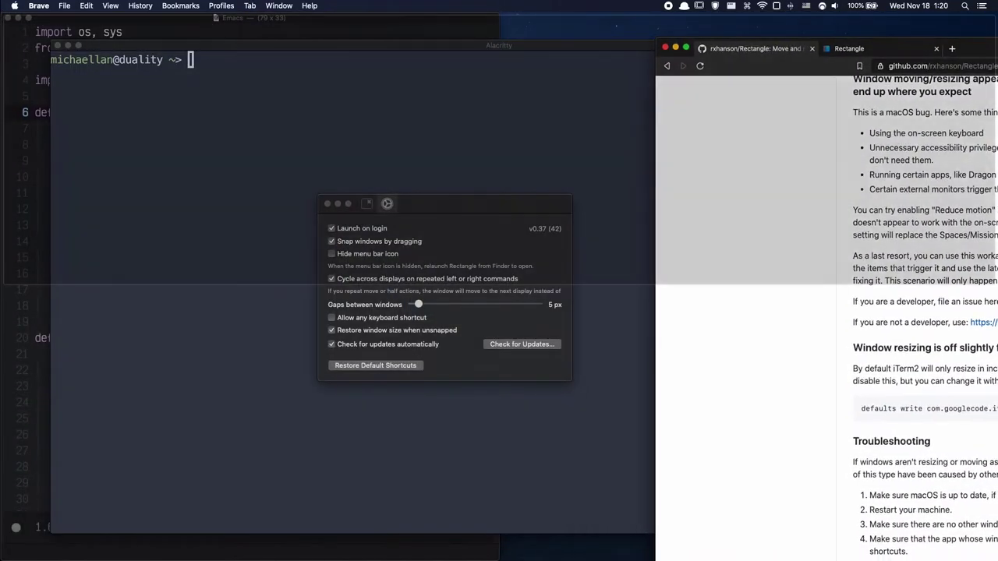
drag(975, 48, 996, 165)
click(385, 82)
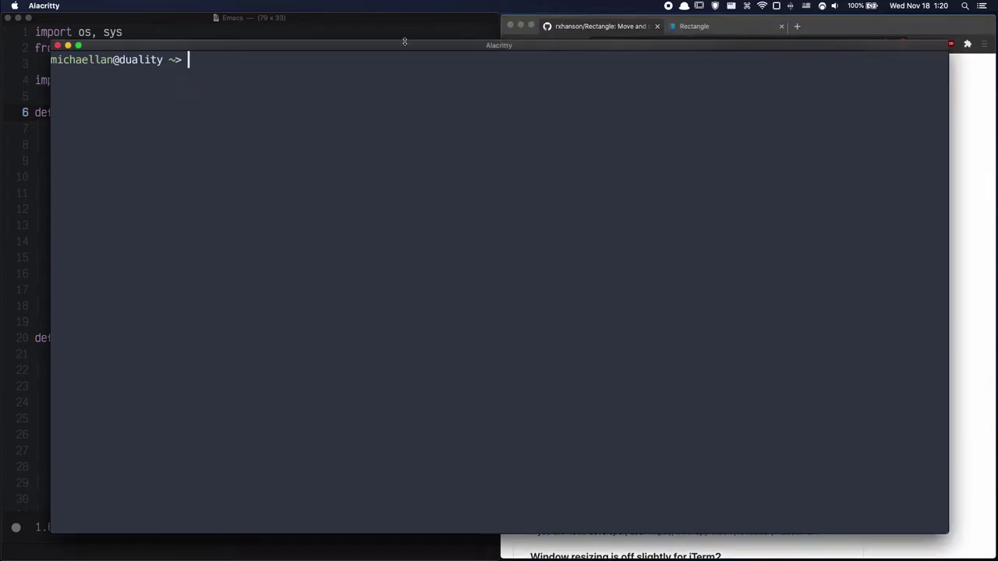
key(ctrl+alt+Up)
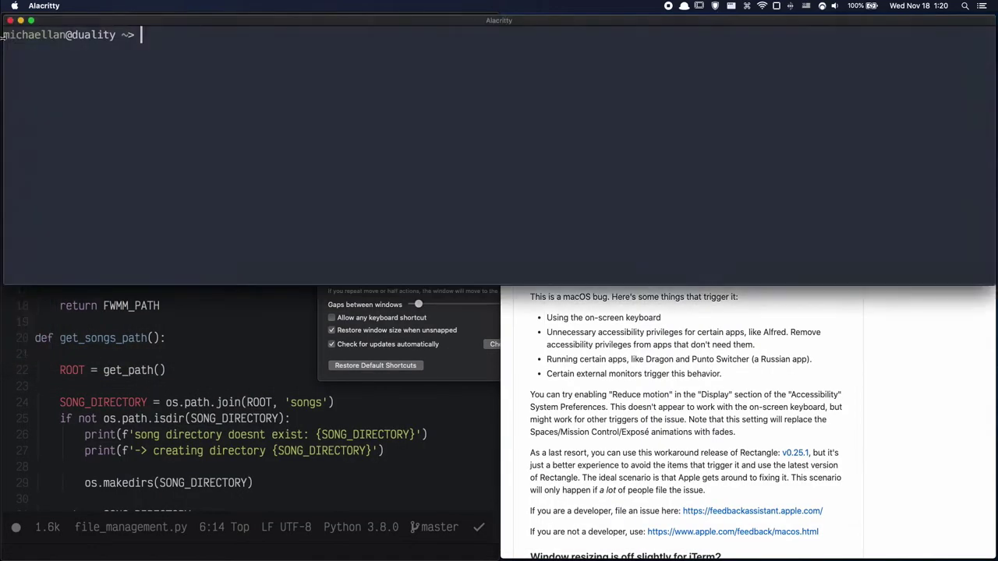
- Snap the Emacs window to the bottom-left quarter and the Alacritty window to the top-left quarter
click(262, 345)
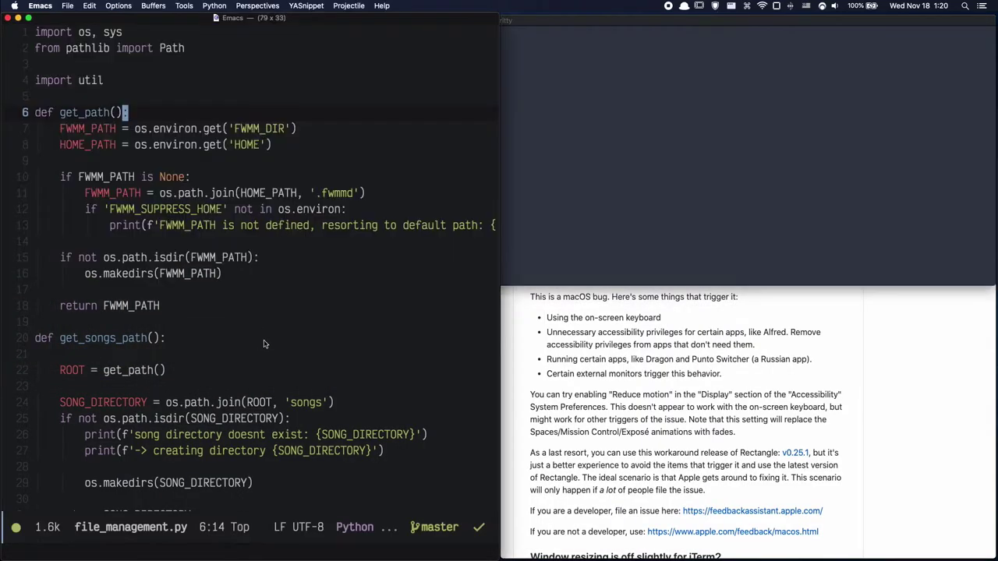
key(ctrl+alt+j)
click(233, 222)
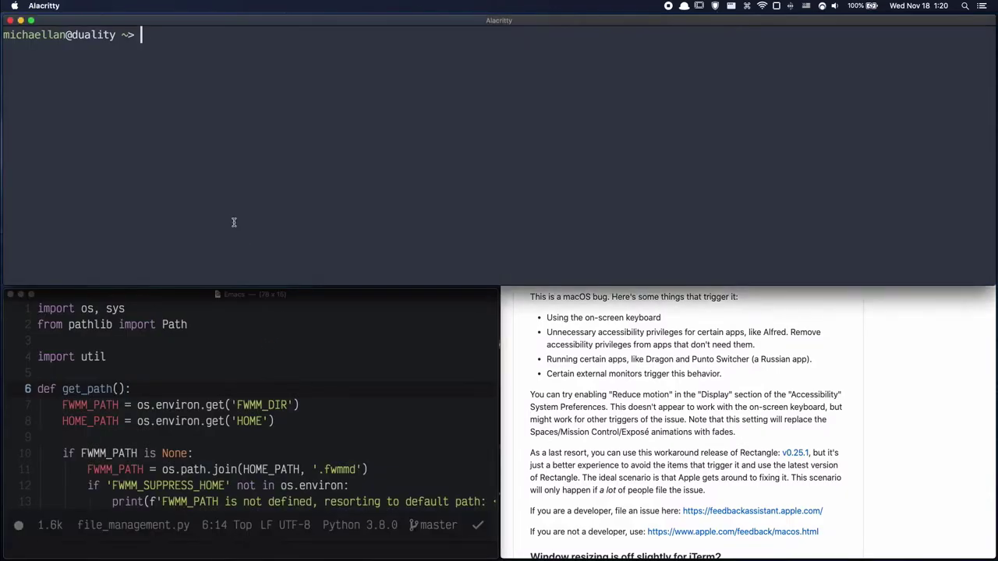
key(ctrl+alt+u)
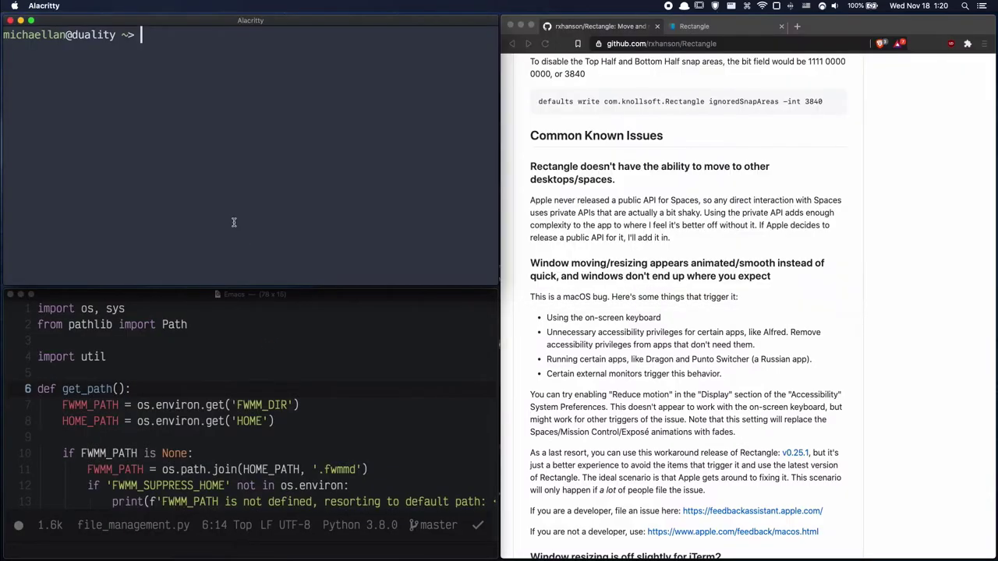
- Reopen Rectangle's preferences, slightly increase the gaps between windows, and close the preferences
click(628, 155)
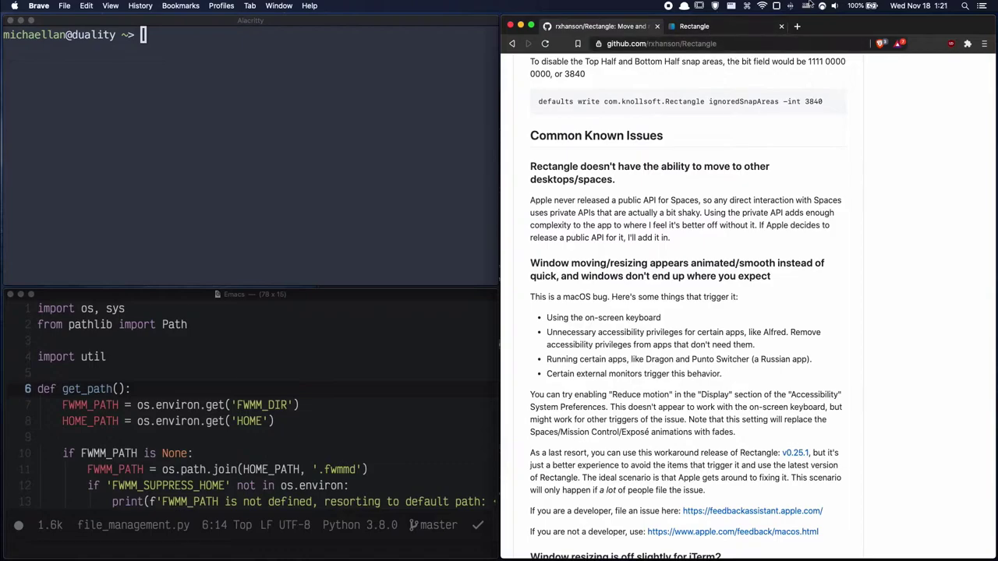
click(726, 7)
click(768, 339)
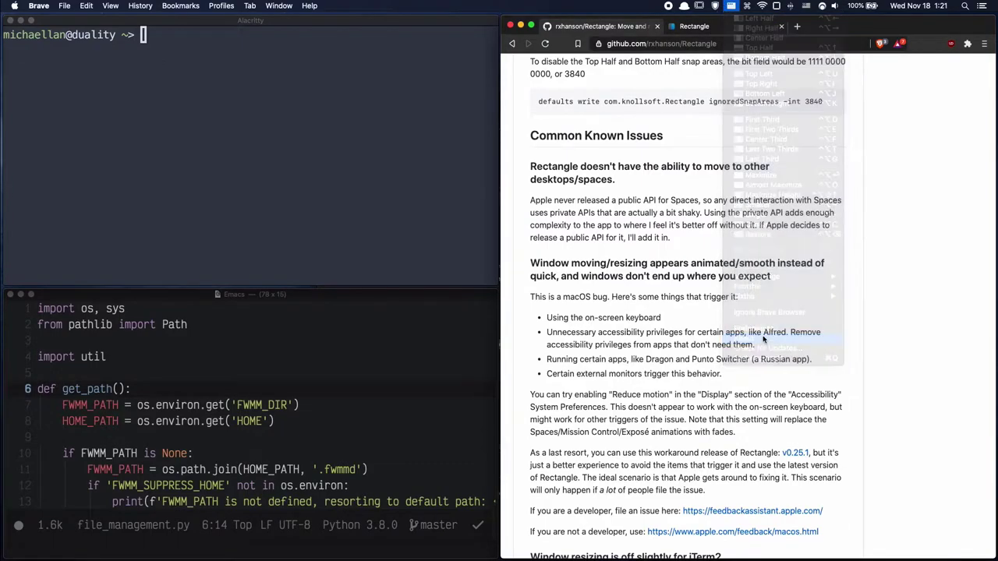
click(433, 120)
drag(419, 304, 427, 306)
click(327, 203)
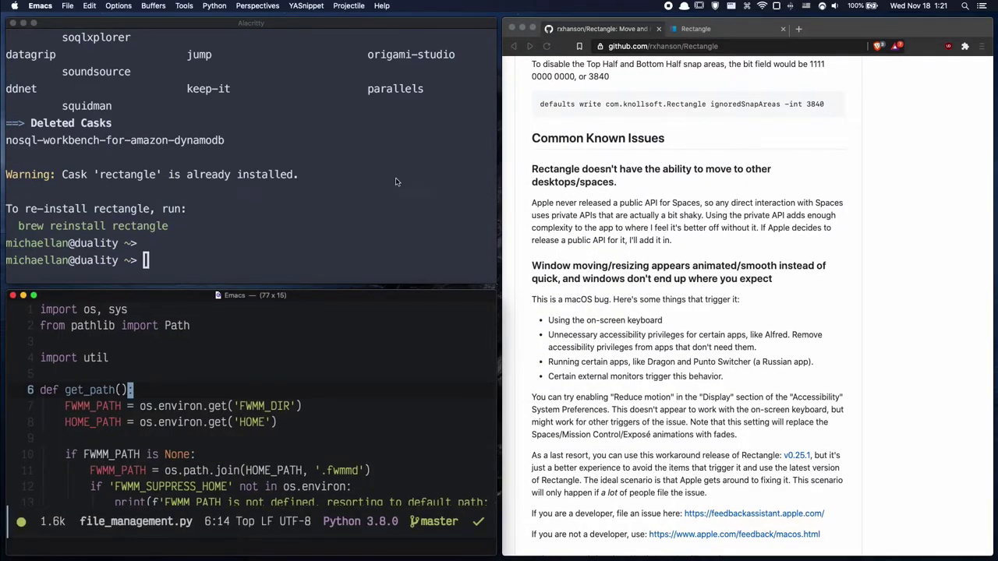
- Set Rectangle's gaps between windows to 21 px and re-snap the Alacritty and Brave windows with the wider gap
click(700, 8)
click(725, 355)
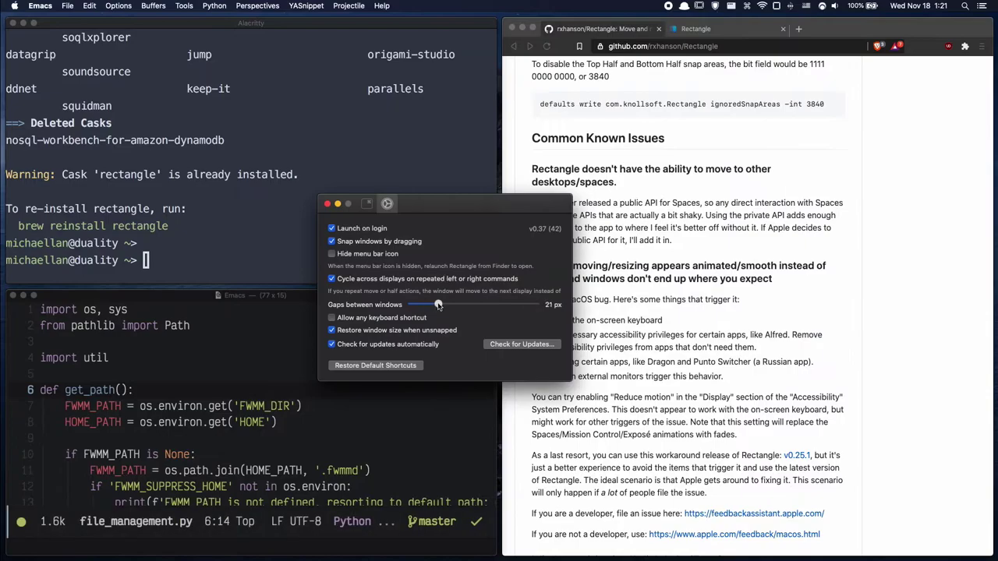
click(327, 204)
click(267, 128)
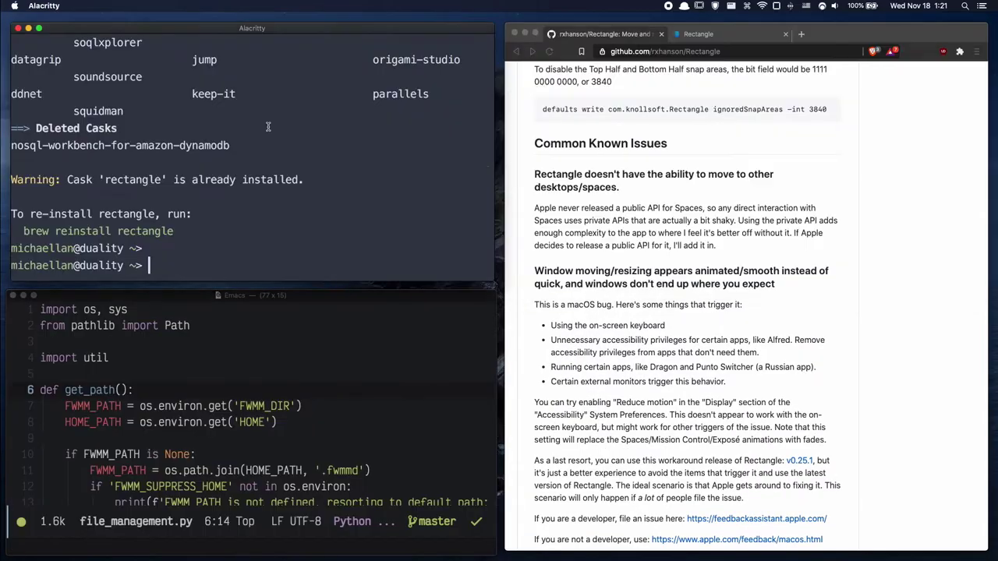
click(644, 196)
scroll(642, 246, up, 10)
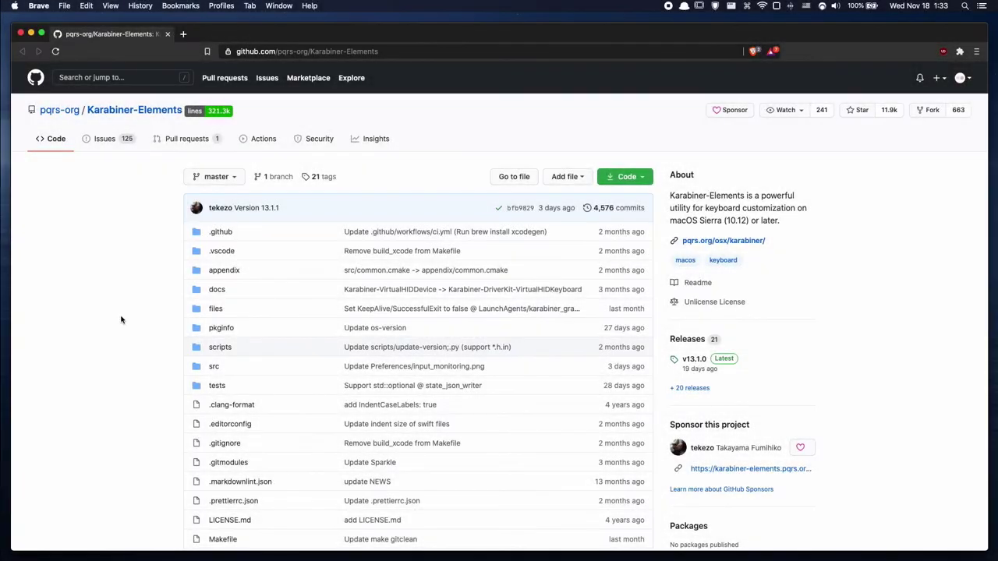
- Read the Karabiner-Elements README on GitHub, open its official site link in a new tab, and view that page
scroll(119, 319, down, 5)
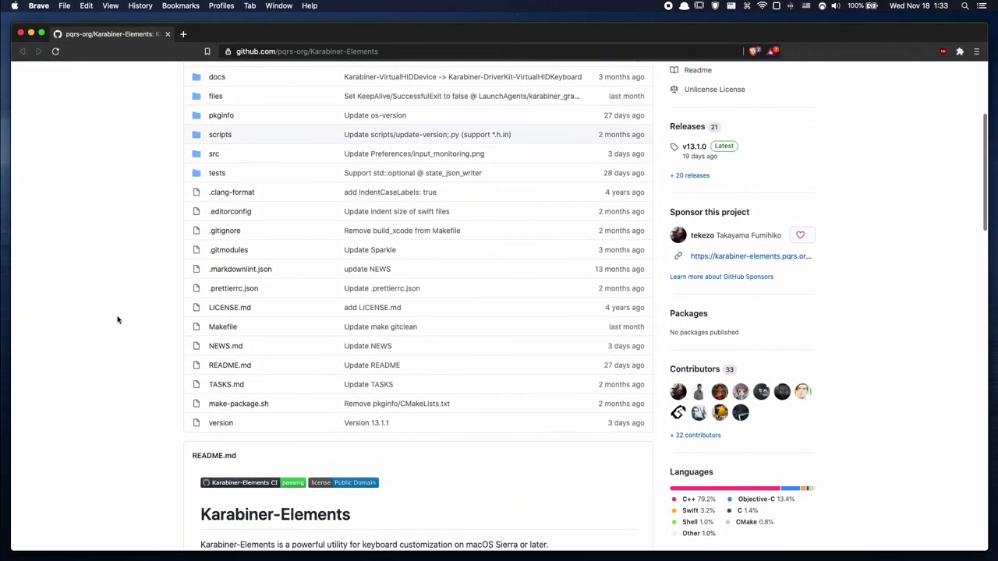
scroll(118, 320, down, 5)
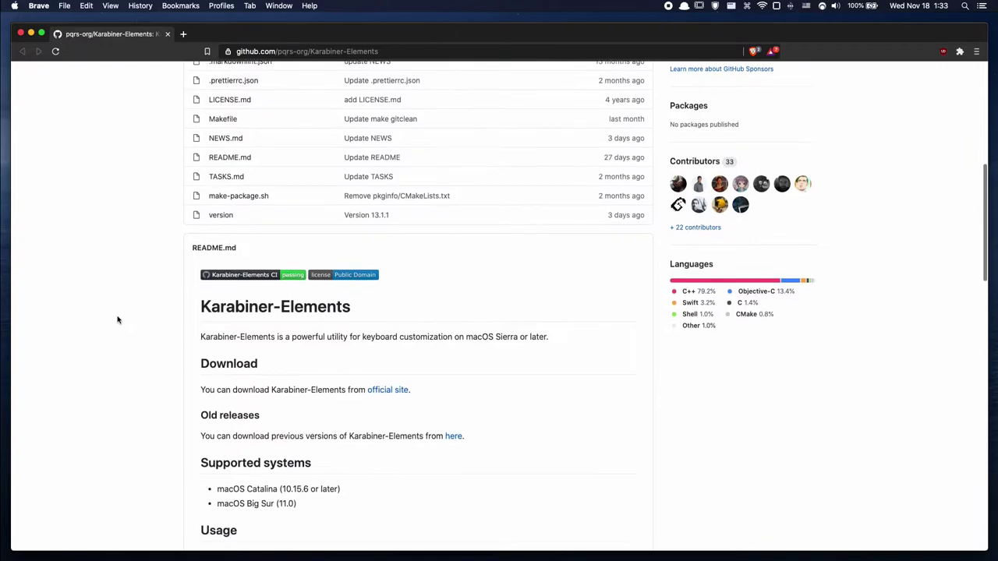
scroll(117, 319, down, 3)
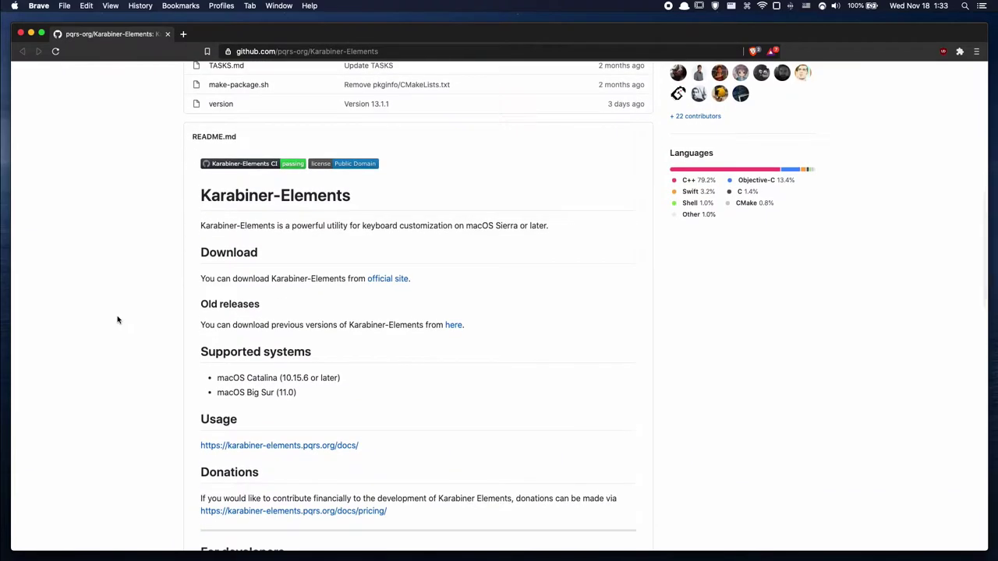
scroll(117, 320, down, 1)
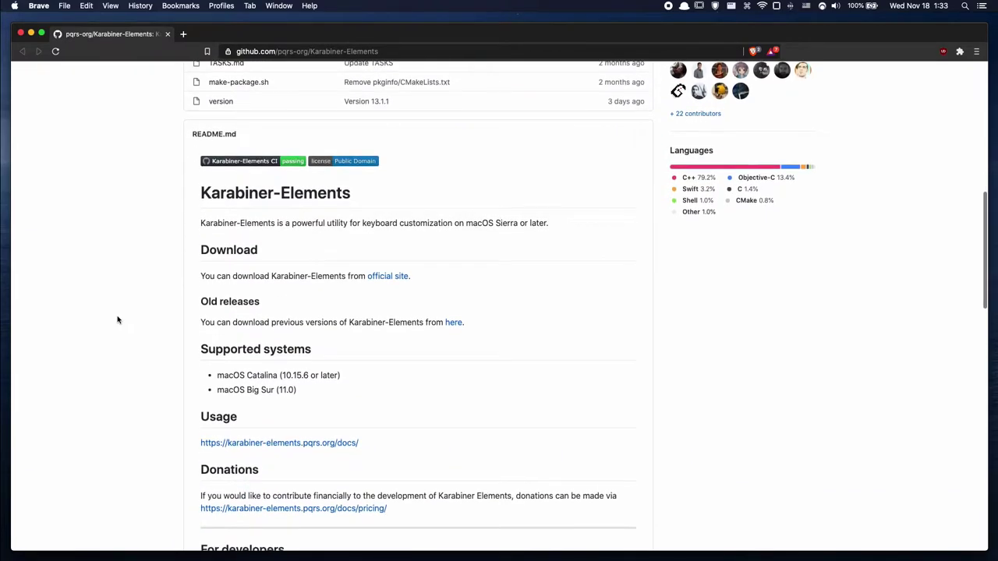
super+click(389, 272)
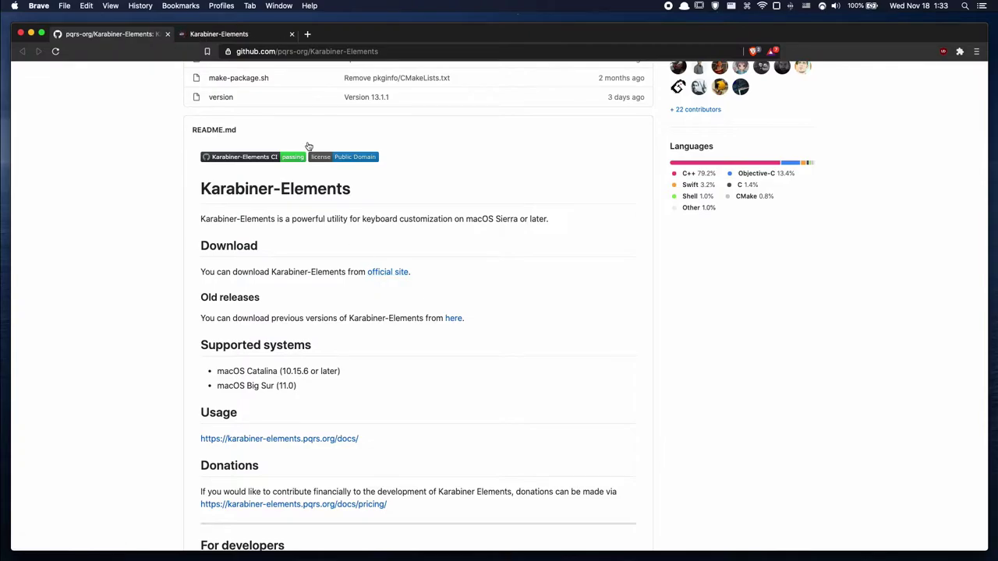
click(243, 34)
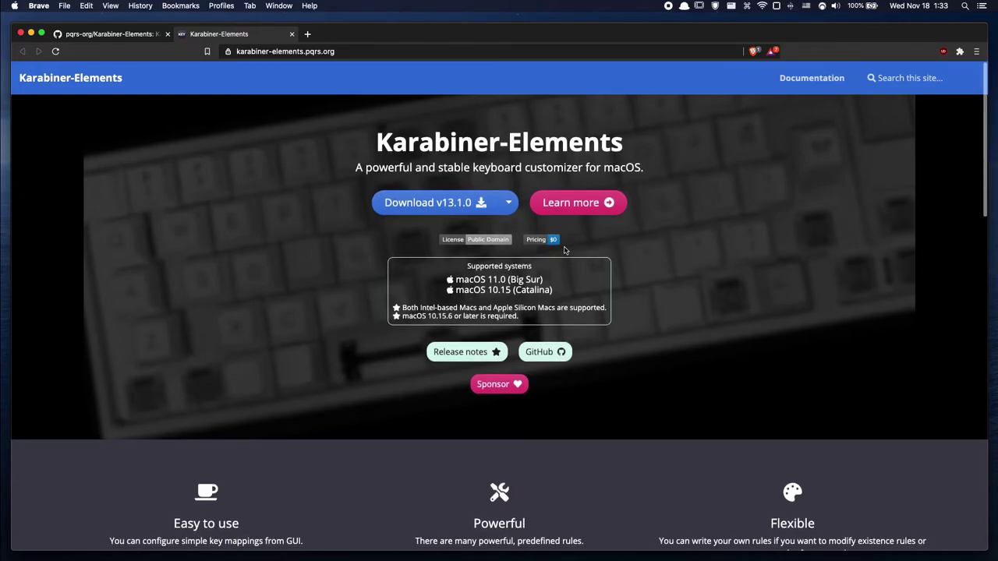
scroll(561, 254, down, 4)
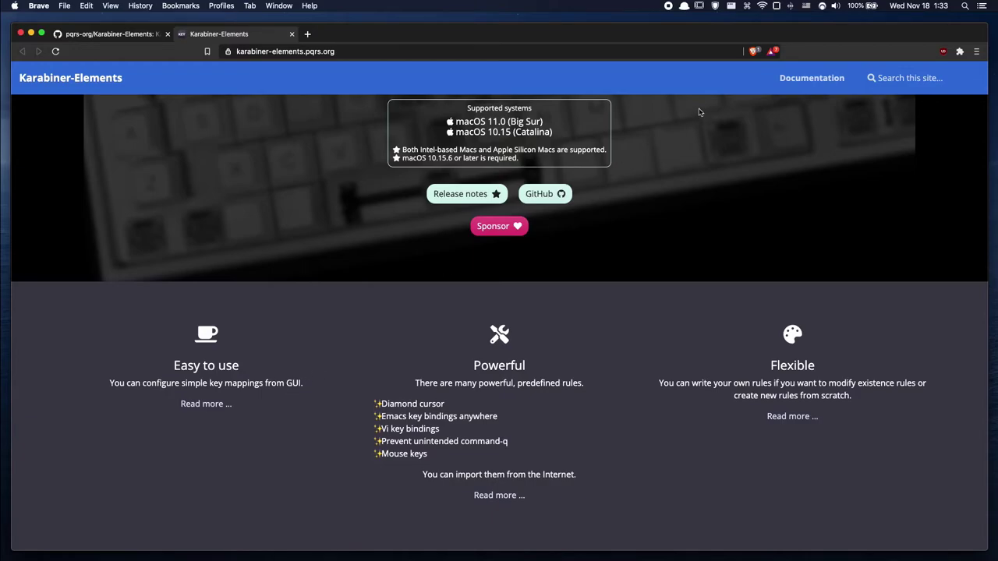
- Open the Karabiner-Elements preferences, view the simple modifications for USB DEVICE (SONiX), and switch the target back to all devices
click(778, 6)
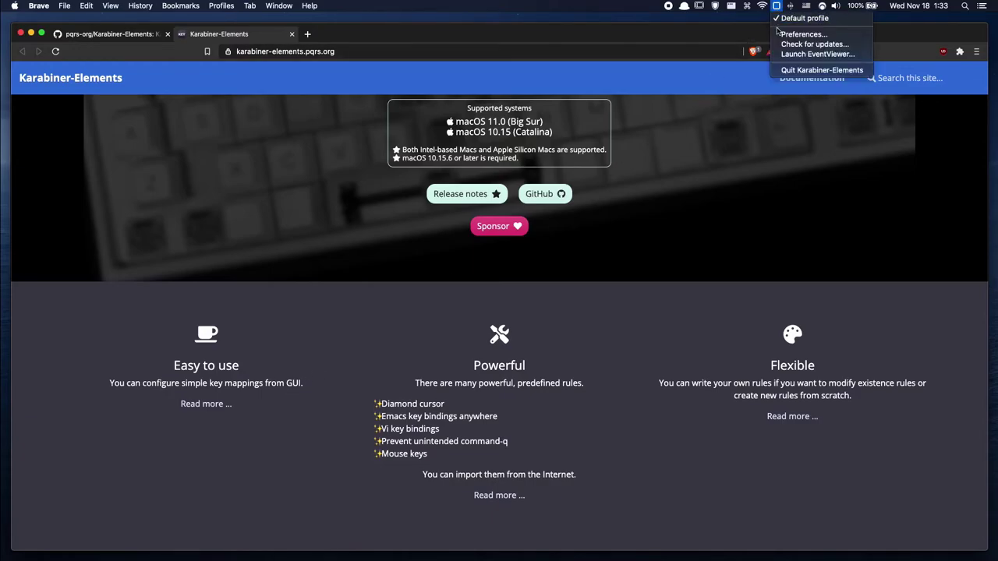
click(780, 34)
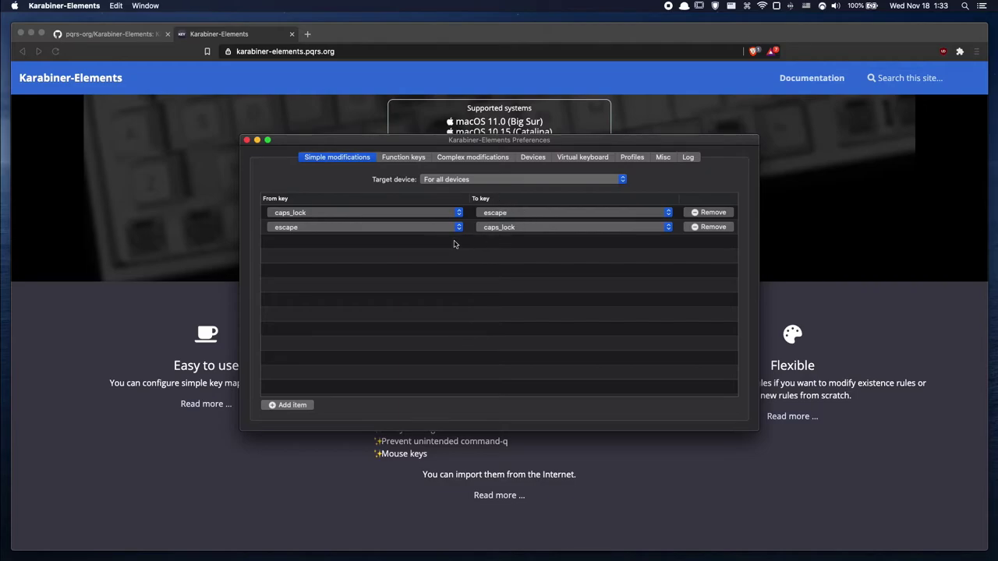
click(464, 180)
click(460, 227)
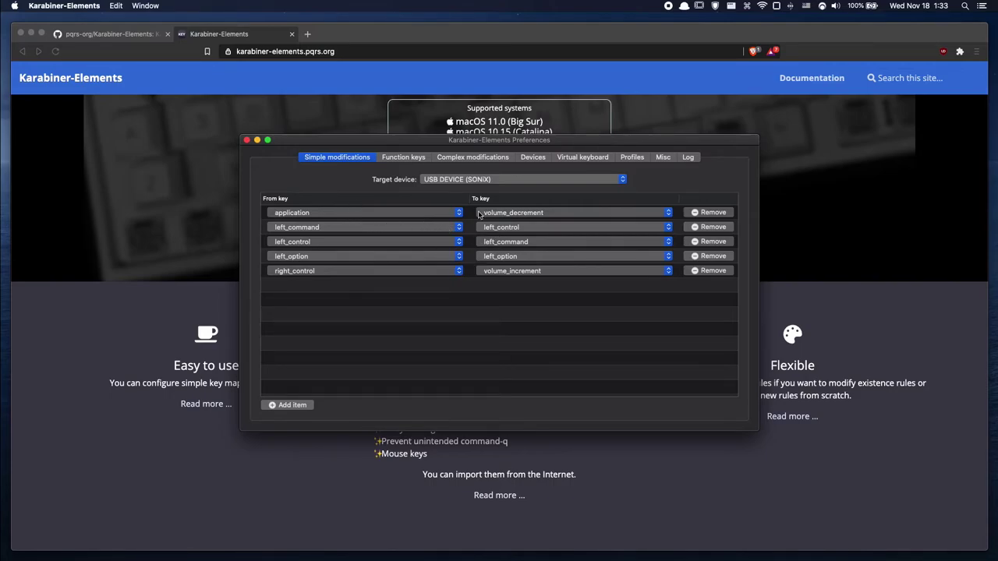
click(479, 183)
click(477, 133)
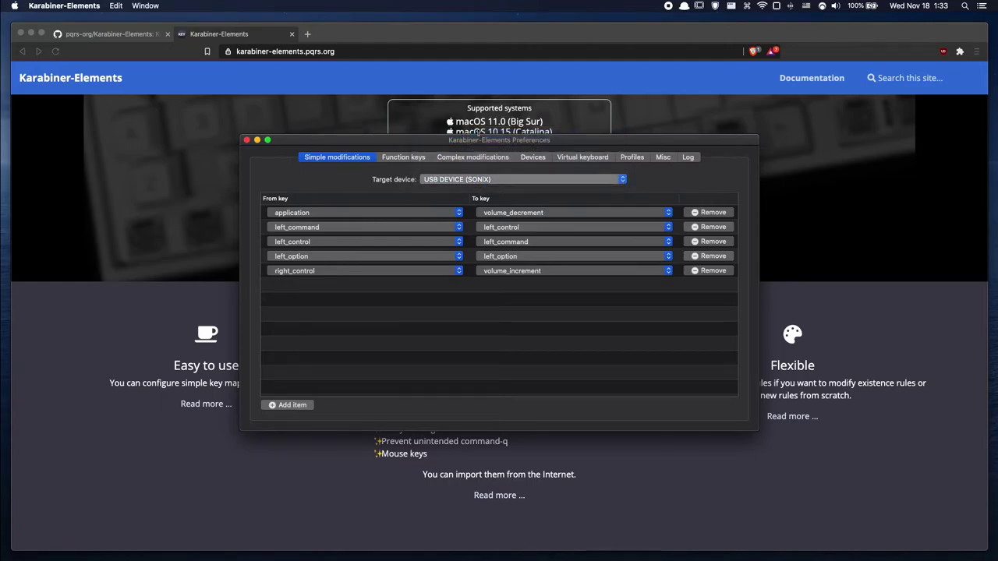
- Examine the function key mappings, profiles, devices and log in the Karabiner-Elements preferences
click(390, 158)
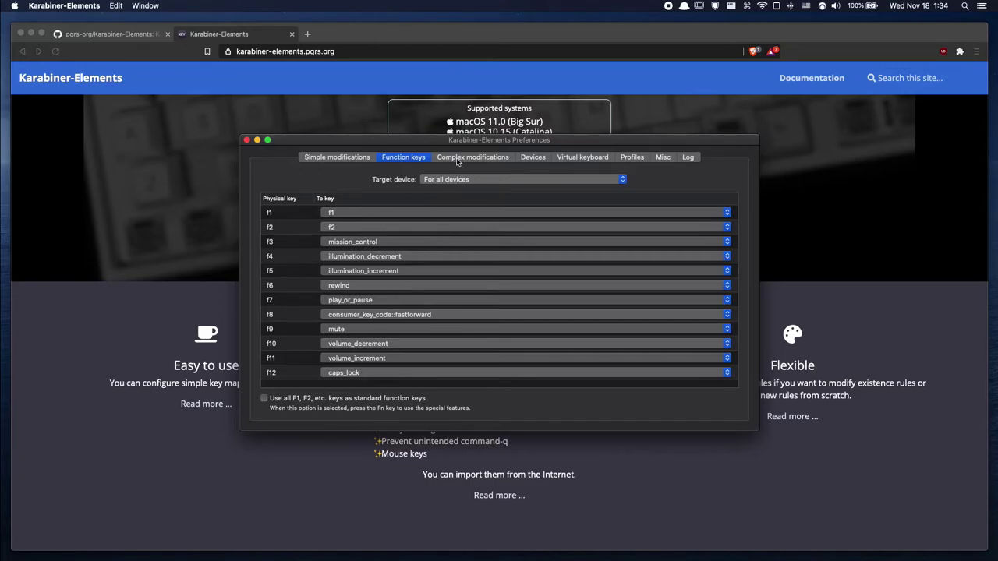
click(627, 161)
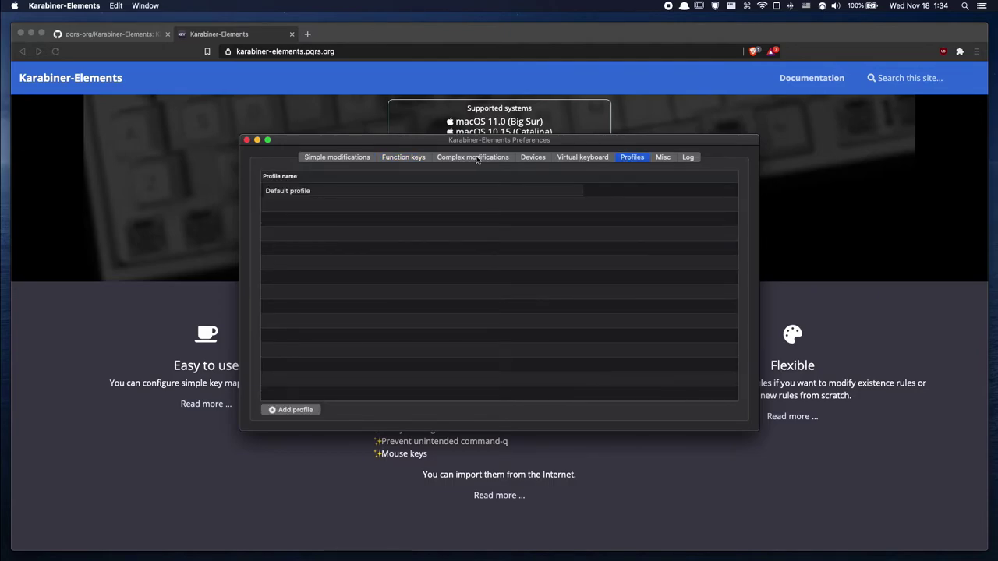
click(532, 158)
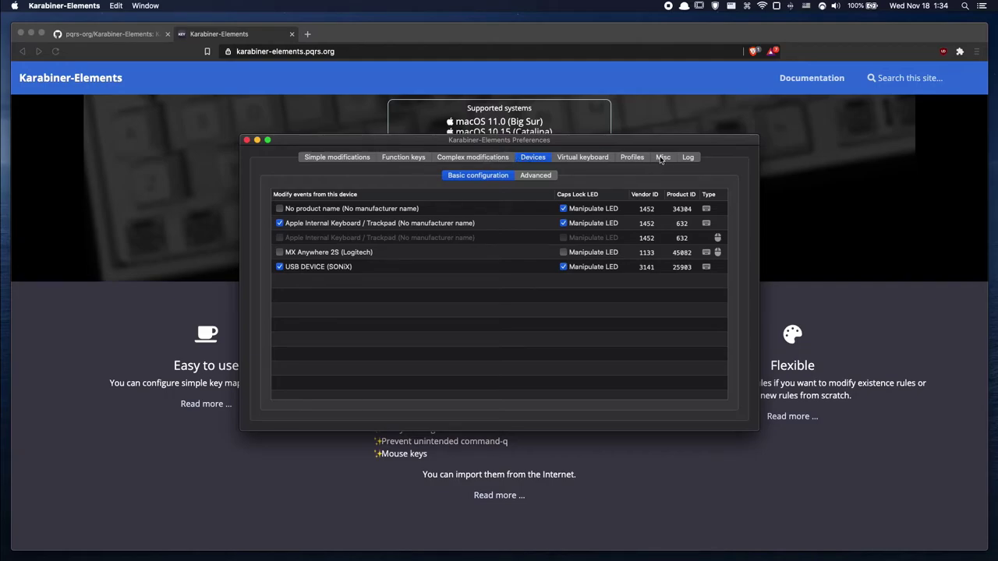
click(682, 157)
scroll(471, 290, up, 2)
scroll(476, 282, up, 3)
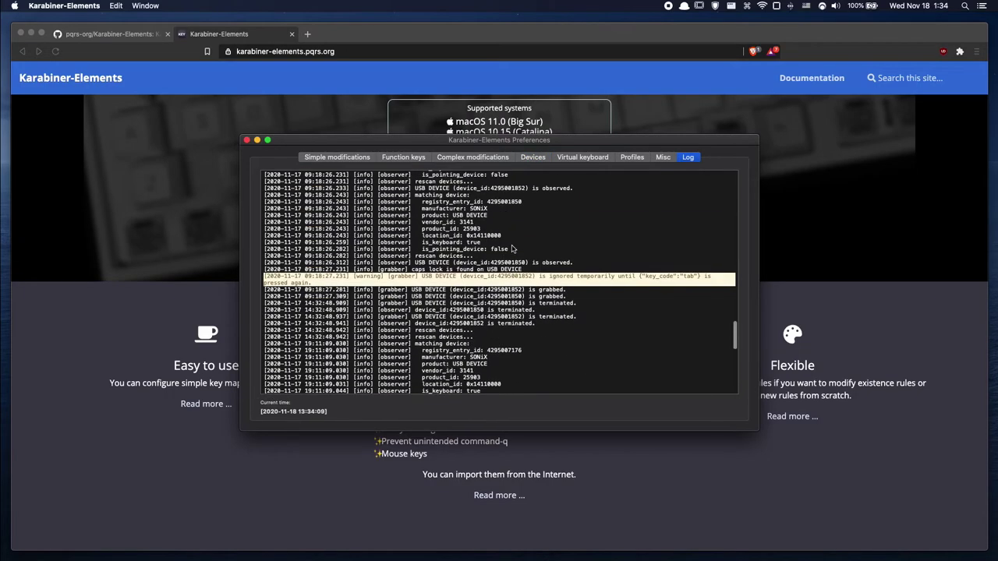
scroll(503, 242, down, 5)
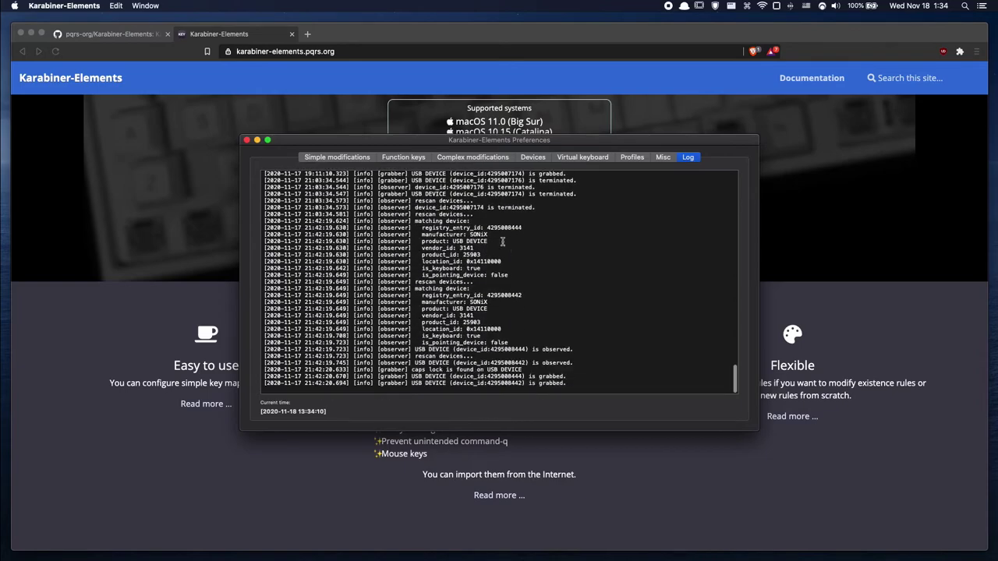
- Review the simple modifications for all devices, close the preferences, and return to the Karabiner-Elements README on GitHub
click(346, 158)
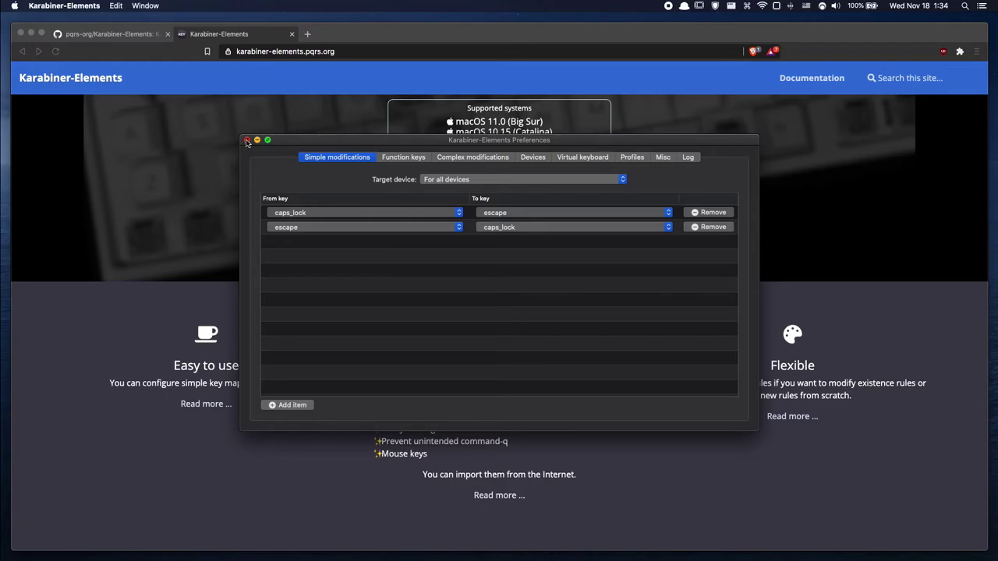
click(247, 142)
click(117, 34)
scroll(209, 127, down, 2)
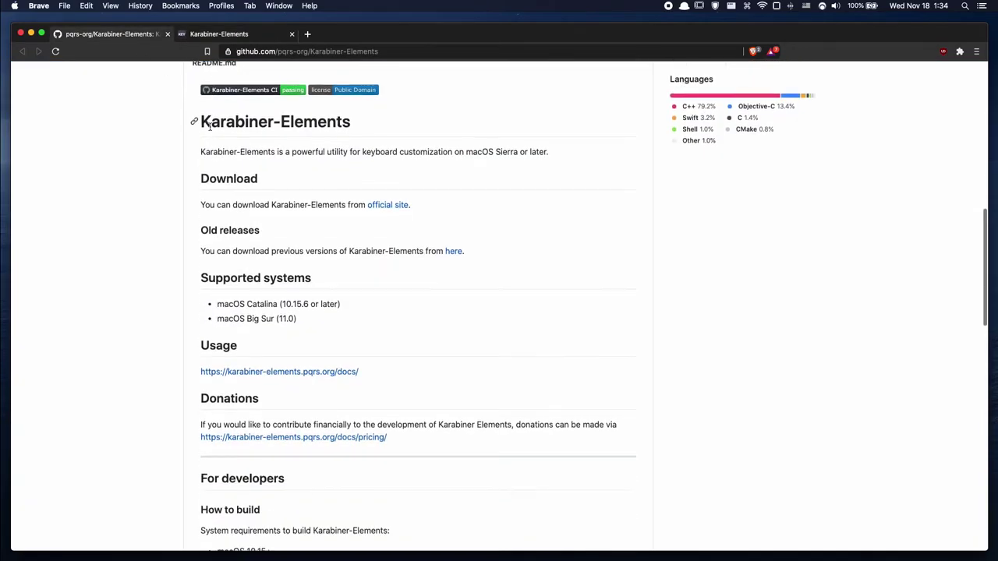
- Read the Background Music README on GitHub, from the feature overview to the package and Homebrew download options
scroll(209, 127, down, 5)
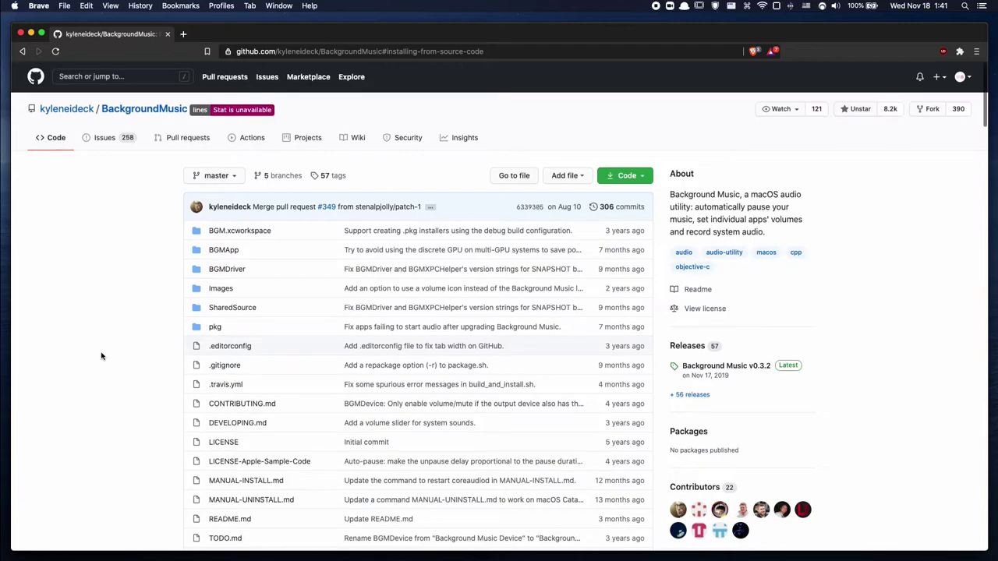
scroll(101, 356, down, 10)
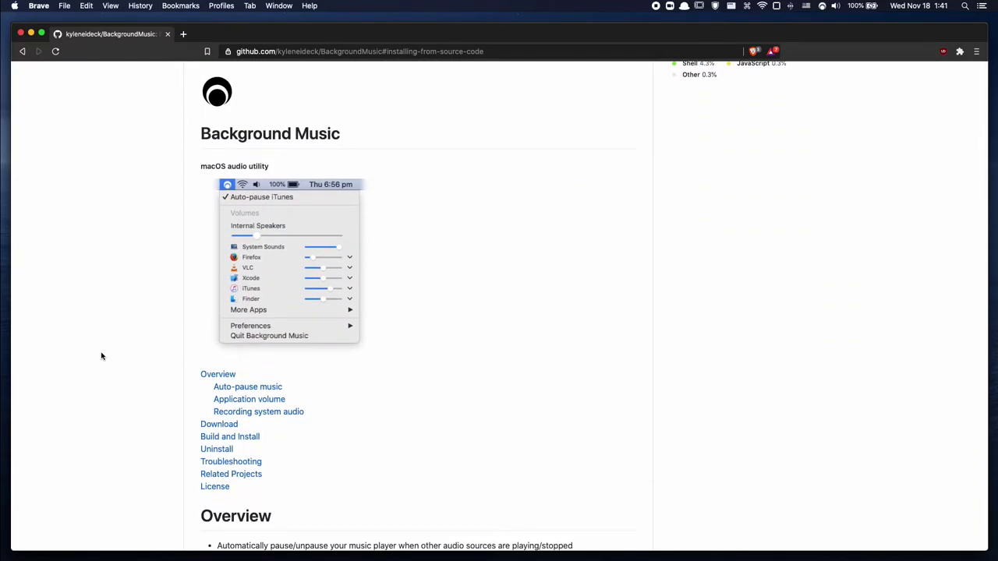
scroll(100, 356, down, 5)
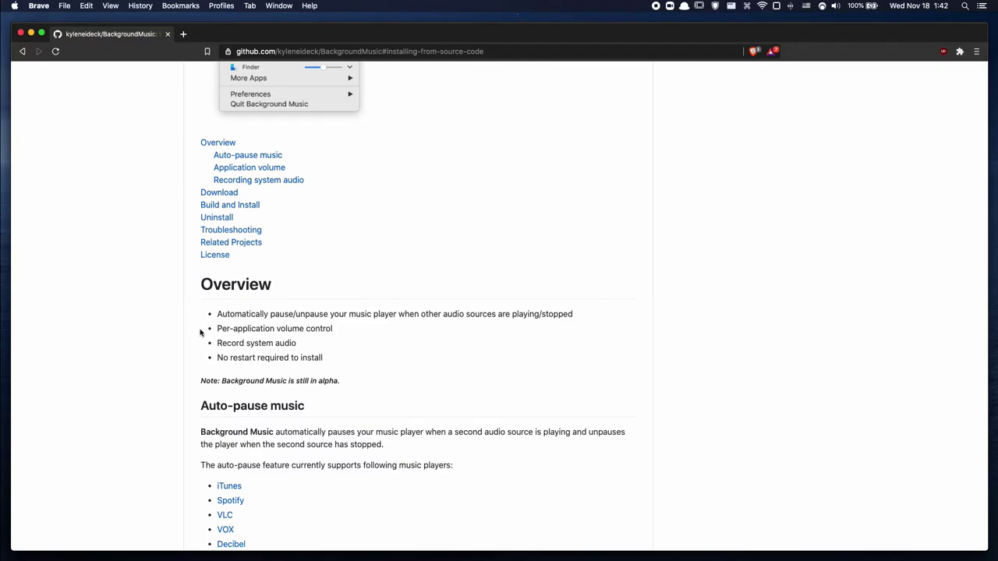
scroll(196, 342, down, 5)
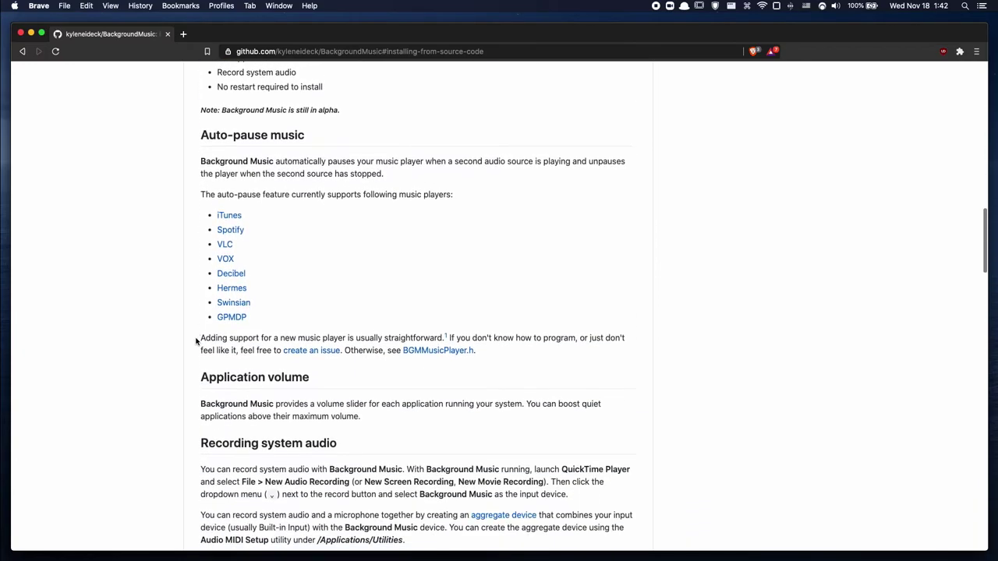
scroll(192, 341, down, 4)
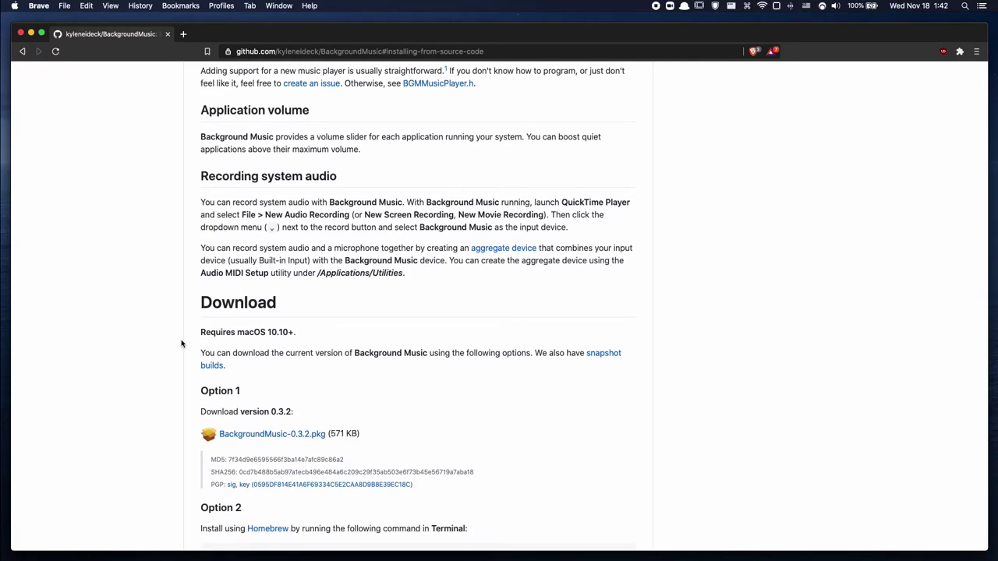
scroll(181, 344, down, 3)
scroll(181, 343, down, 1)
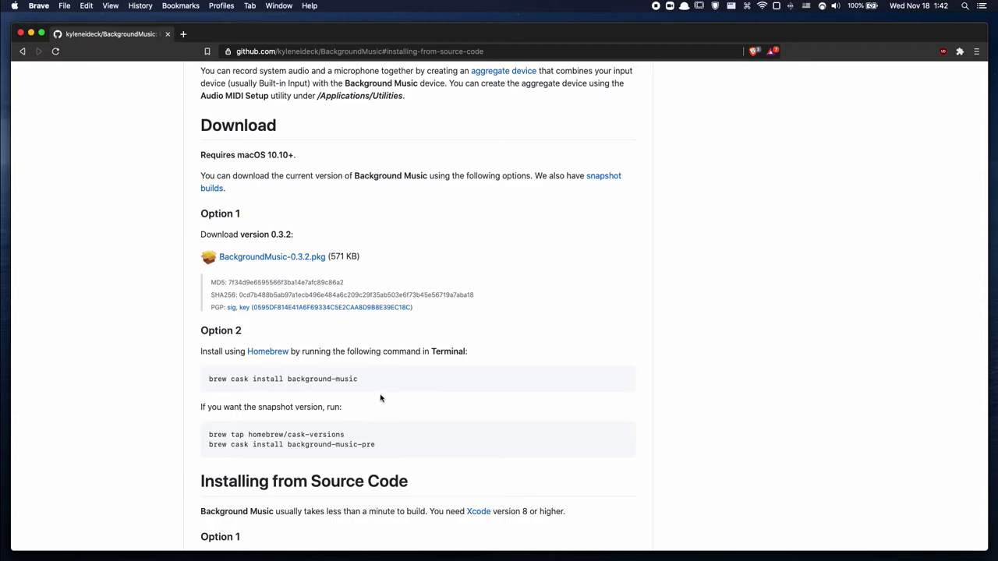
- In Background Music, raise the Headphones and Firefox volumes, lower zoom.us, and reveal the balance sliders for zoom.us and Firefox
click(820, 5)
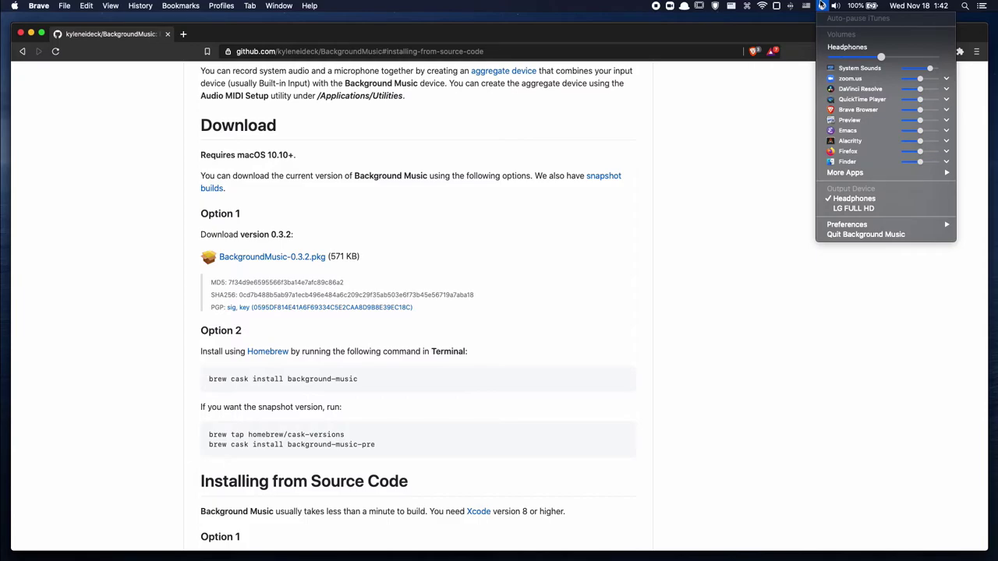
mouse_move(881, 57)
mouse_down()
mouse_move(851, 58)
mouse_move(895, 61)
mouse_move(816, 65)
mouse_move(883, 62)
mouse_up()
drag(921, 151, 929, 154)
click(946, 79)
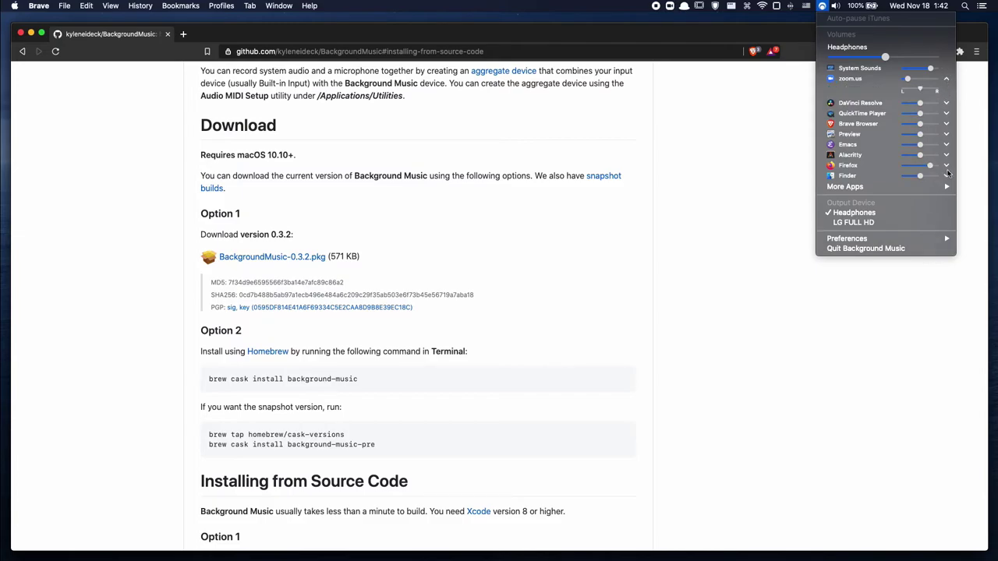
click(946, 165)
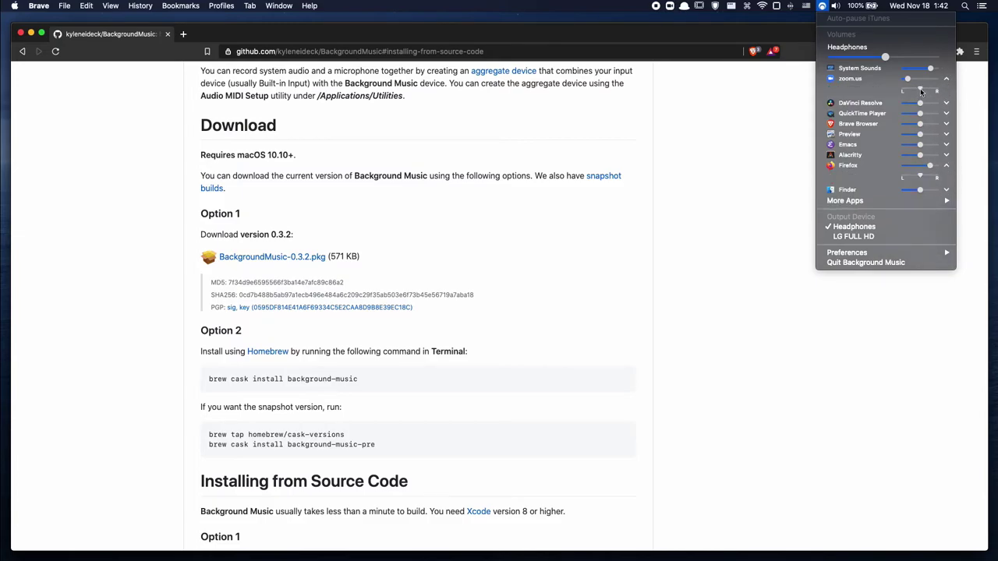
- Pan zoom.us to the left channel and Firefox to the right, and return both apps' volume and balance to the middle
drag(921, 92, 907, 91)
drag(920, 178, 931, 178)
mouse_move(907, 80)
mouse_down()
mouse_move(920, 80)
mouse_move(919, 89)
mouse_up()
drag(927, 178, 920, 167)
mouse_move(852, 203)
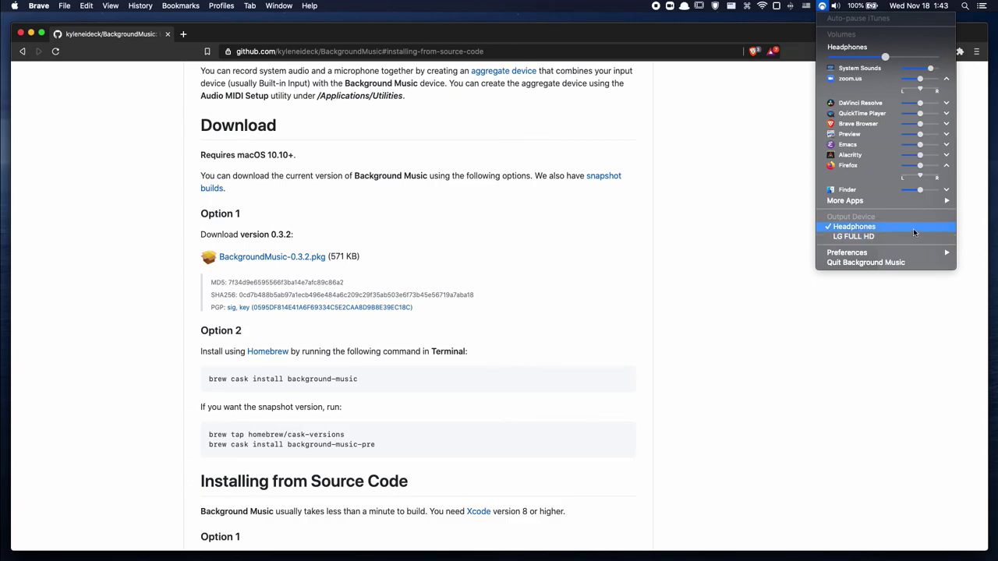
click(778, 242)
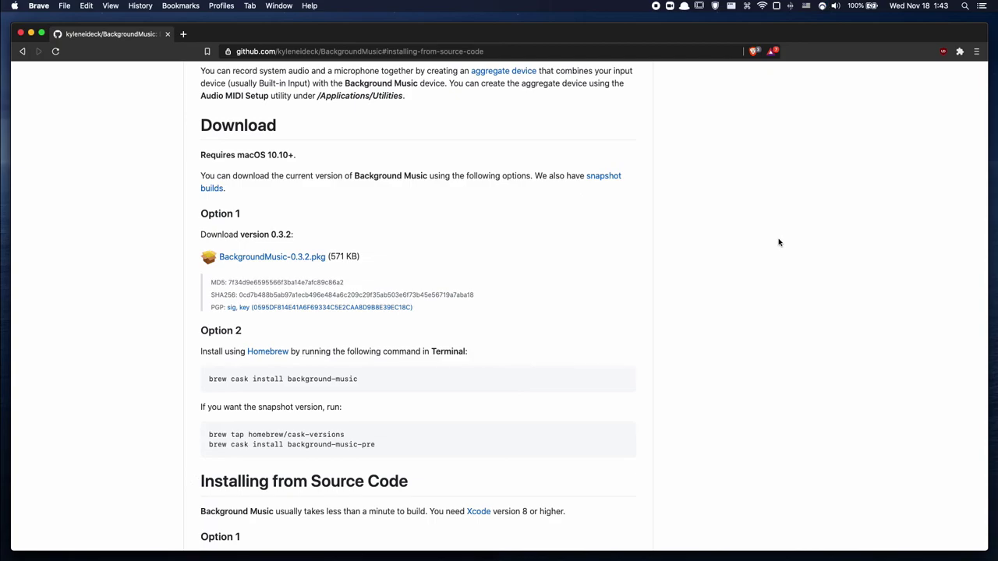
- Read the uninstall, troubleshooting and known issues sections of the Background Music README
scroll(778, 242, down, 5)
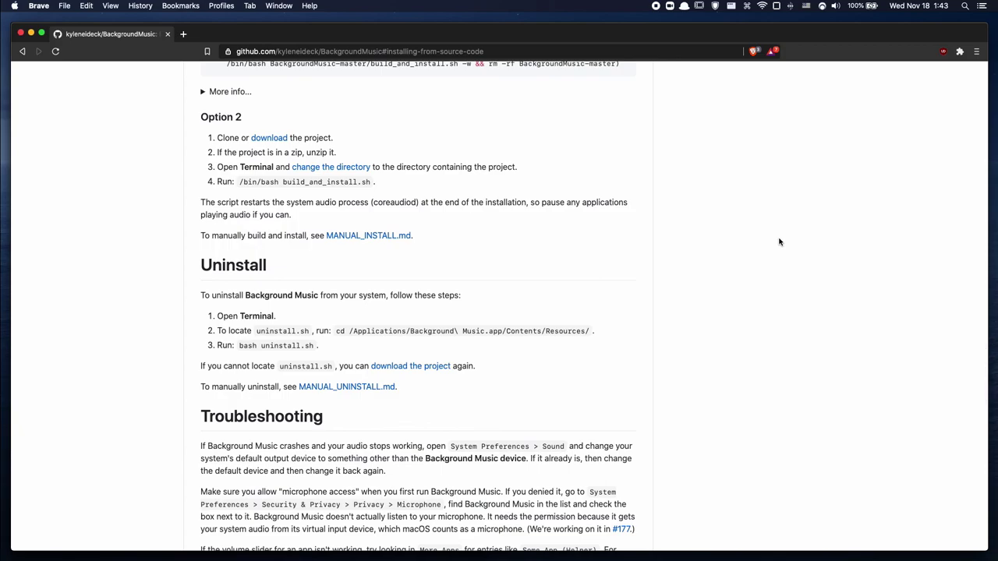
scroll(779, 243, down, 5)
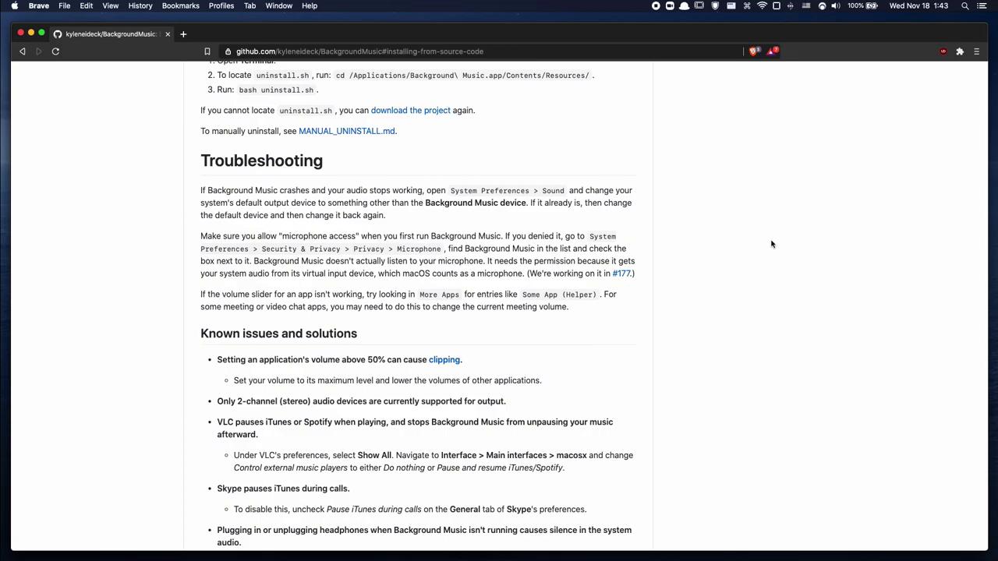